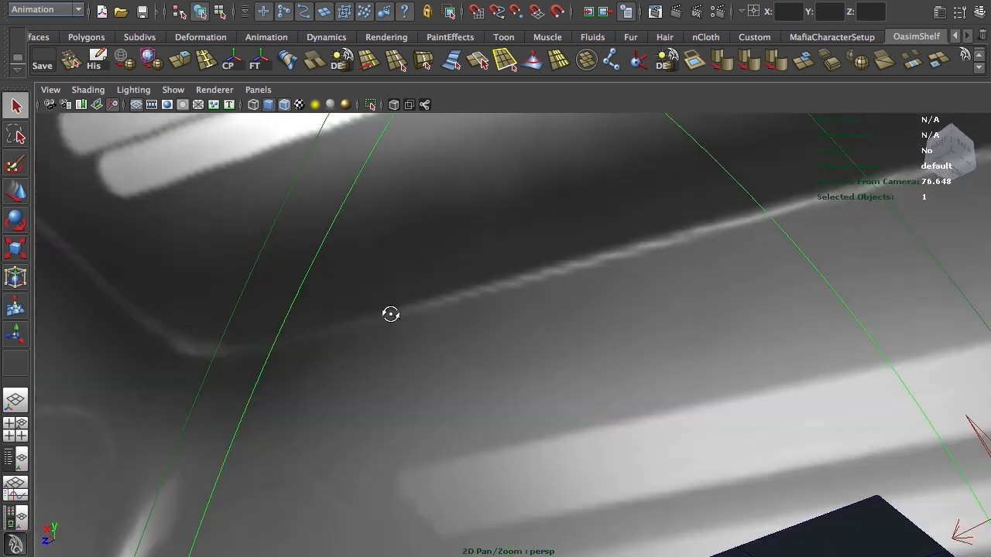
- Examine the existing V-Ray render of the robots in the Render View and close it
alt+drag(622, 323, 585, 329)
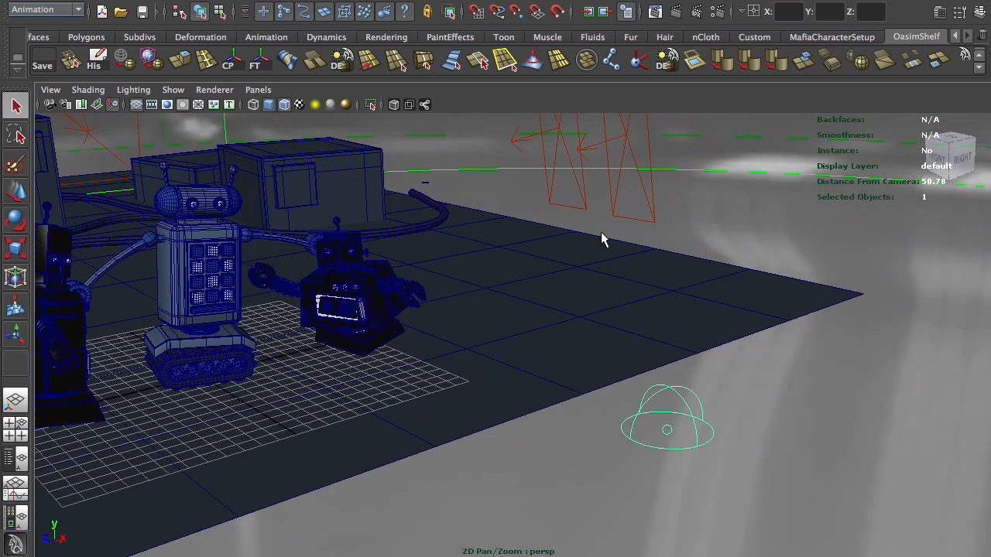
click(655, 12)
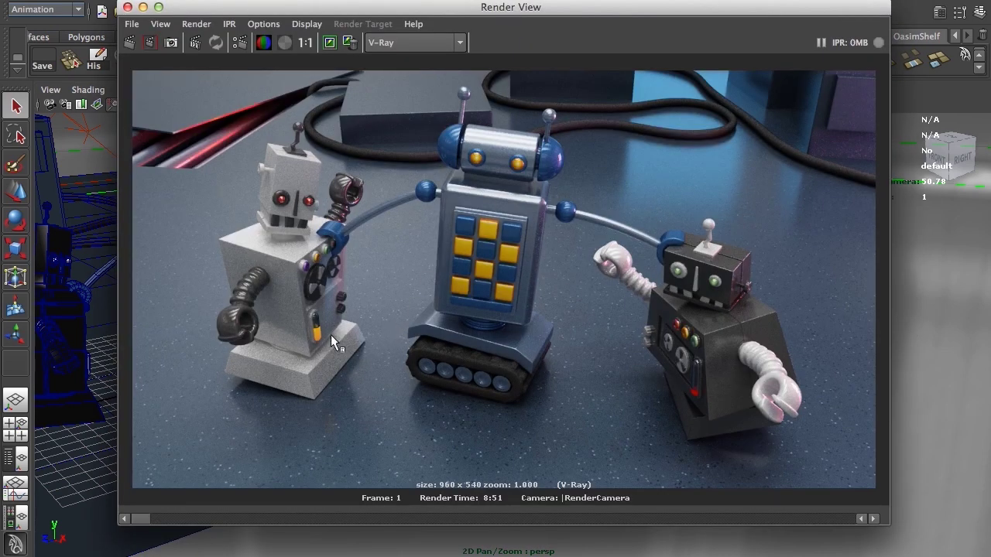
click(143, 7)
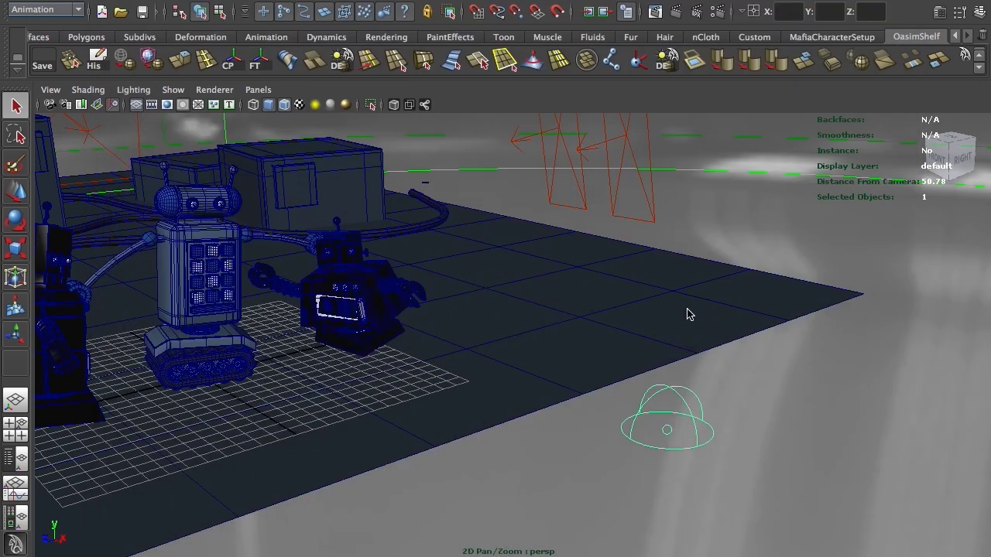
- Show the dome light's attributes down to its texture settings and set its sampling Subdivs to 50
click(939, 13)
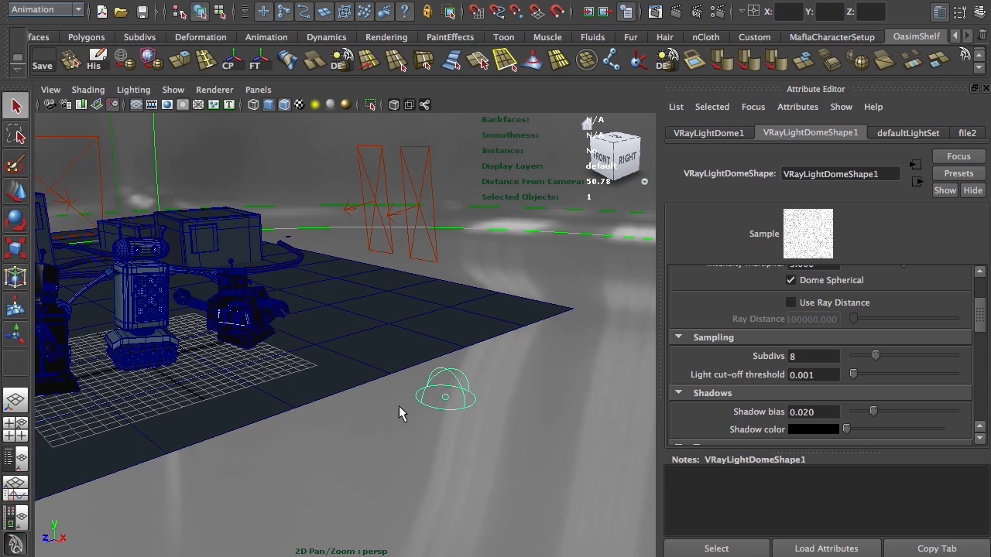
drag(853, 454, 853, 532)
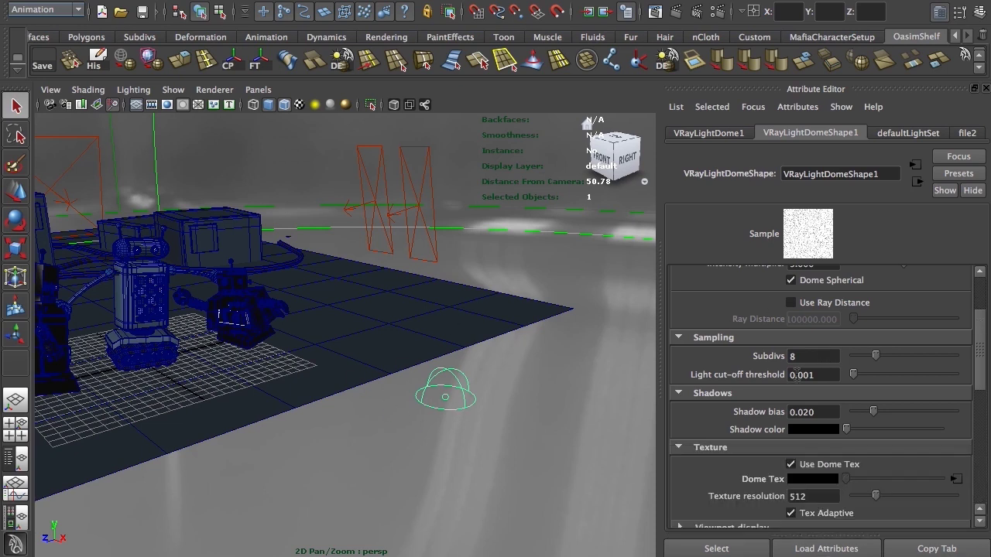
click(807, 356)
text(50)
key(Return)
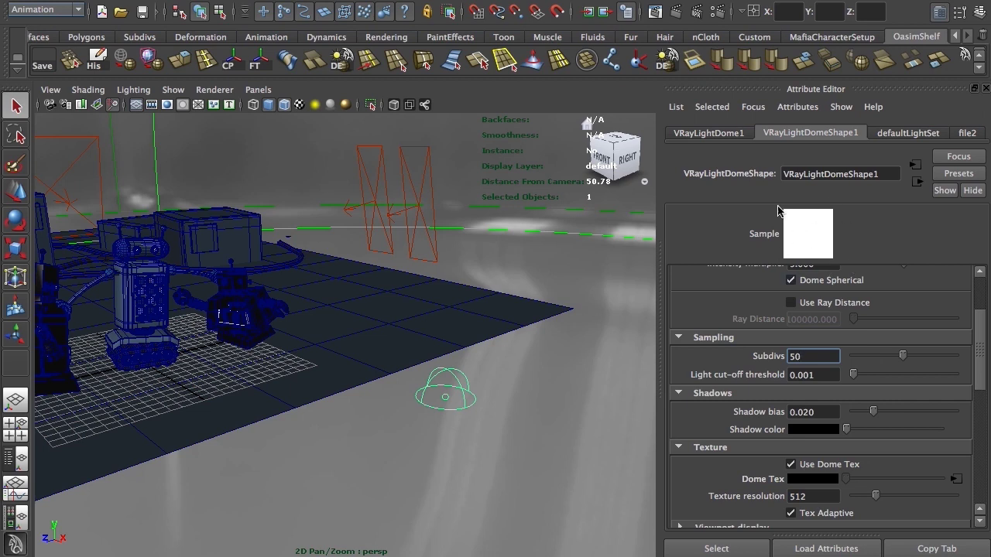
- Compare noise in the dome light's sample preview by setting Subdivs to 8, to 50, and to 8 again
click(797, 355)
text(8)
key(Return)
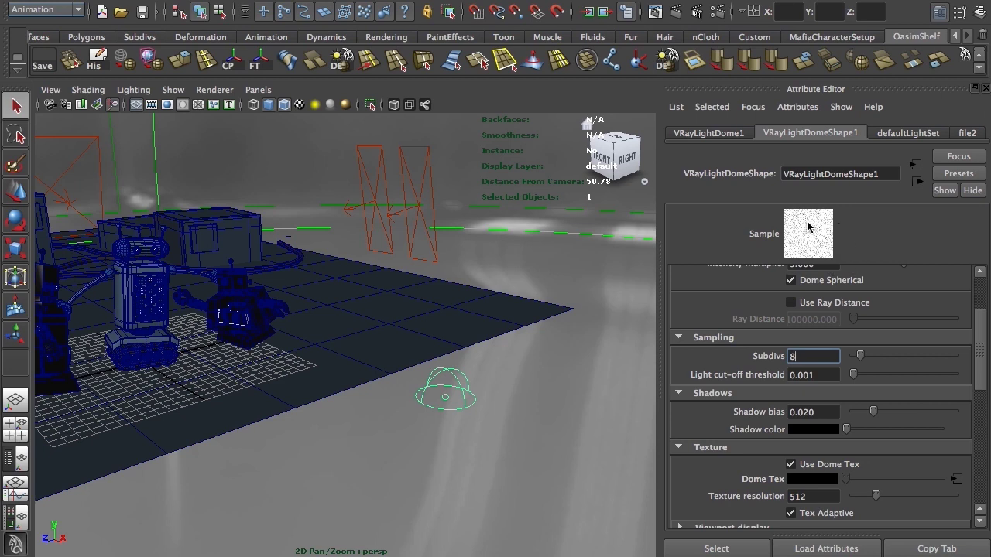
click(791, 356)
text(50)
key(Return)
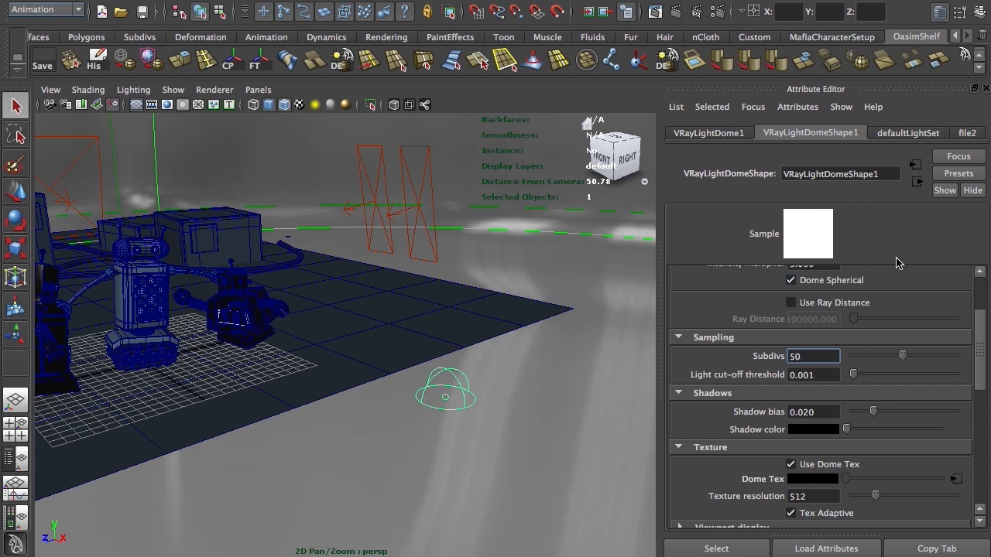
double_click(815, 357)
key(Return)
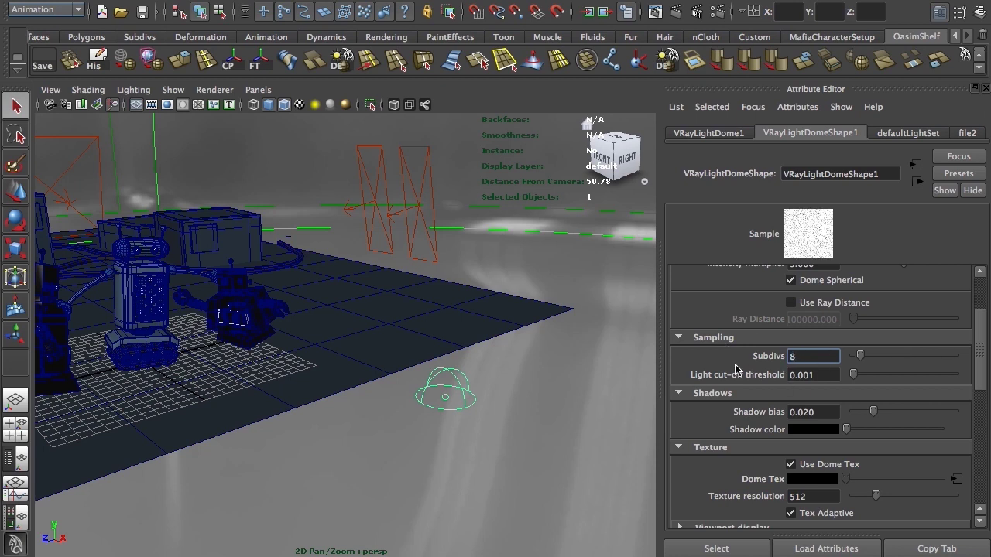
- Raise the dome light's Subdivs step by step through 10 and 15 to 20
double_click(786, 361)
text(10)
key(Return)
drag(806, 357, 713, 357)
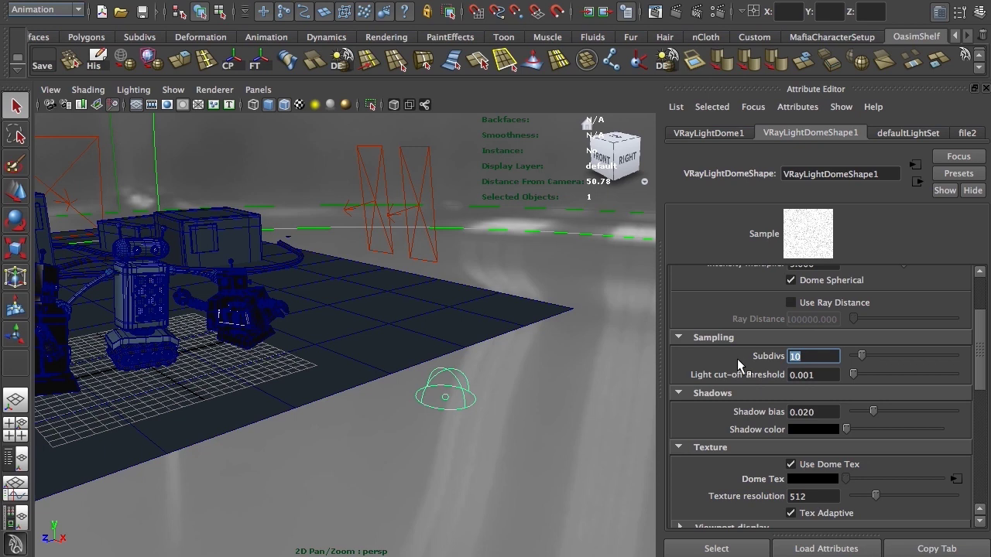
key(Return)
text(15)
key(Return)
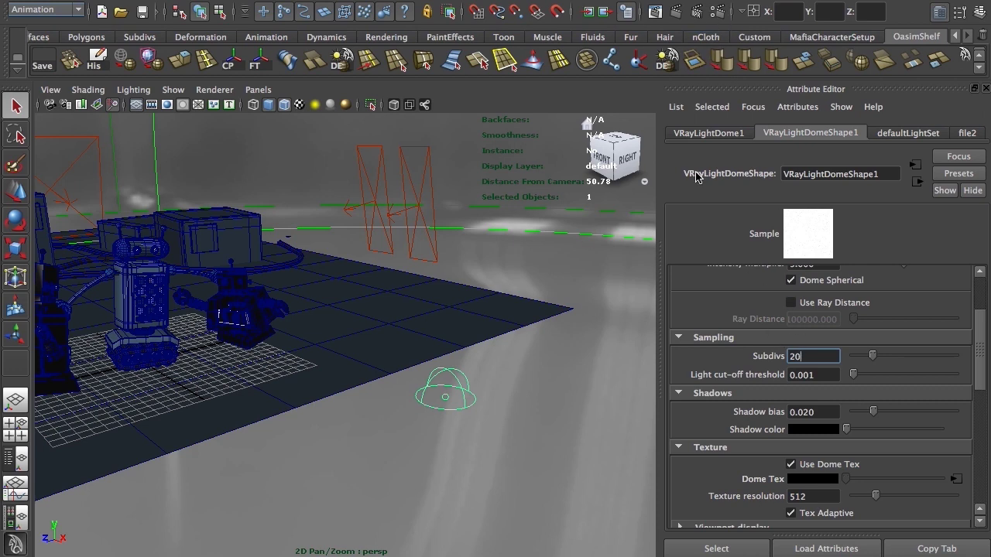
click(825, 374)
- Re-render the robot scene from RenderCamera with V-Ray in the Render View
click(654, 12)
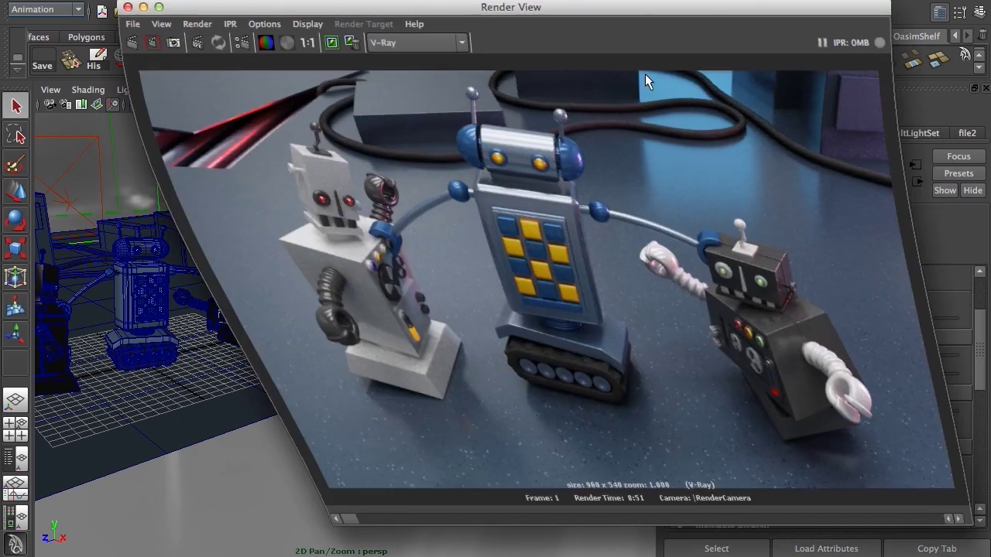
drag(717, 19, 699, 35)
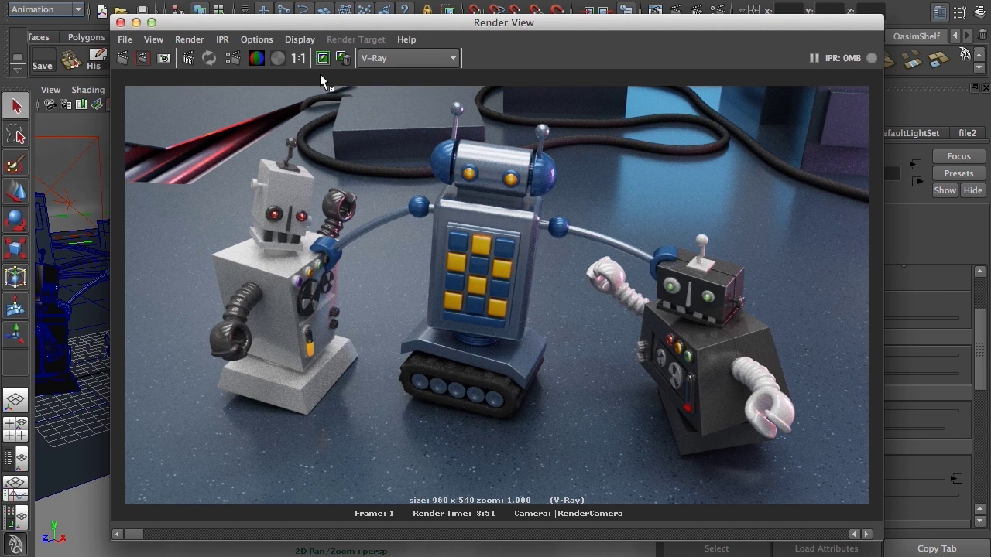
click(122, 59)
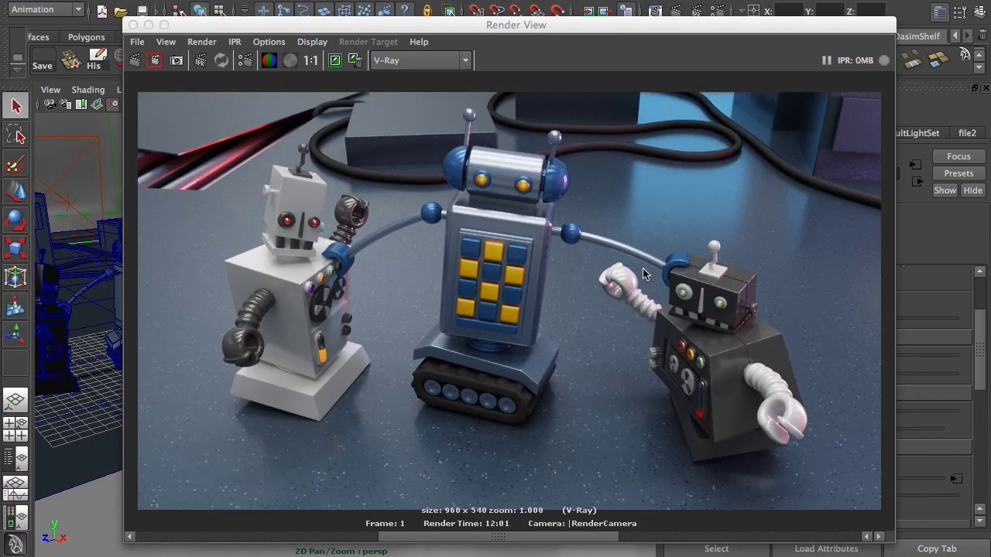
click(644, 271)
drag(745, 23, 726, 17)
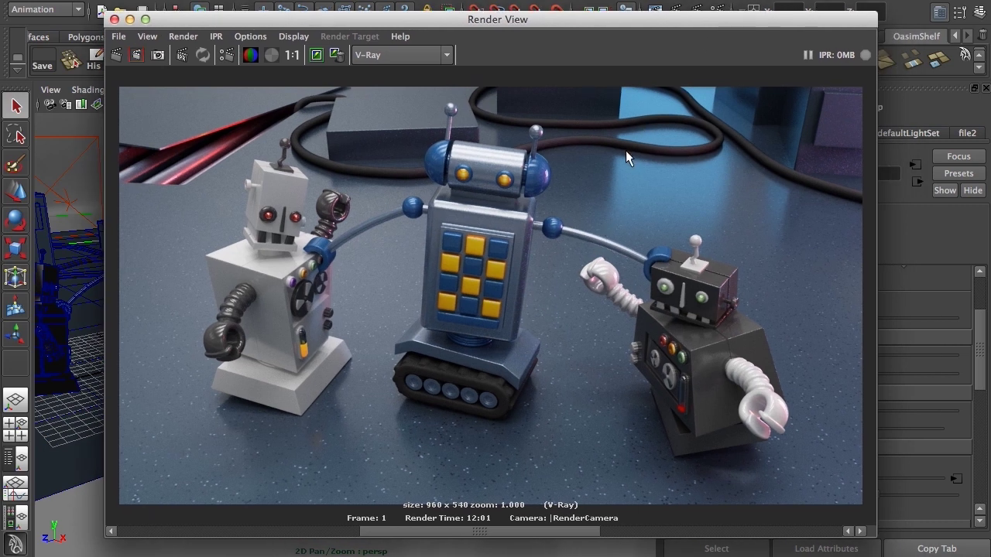
- Compare the new render with the previously stored one for noise and render time, and close the Render View
drag(524, 531, 473, 539)
click(800, 532)
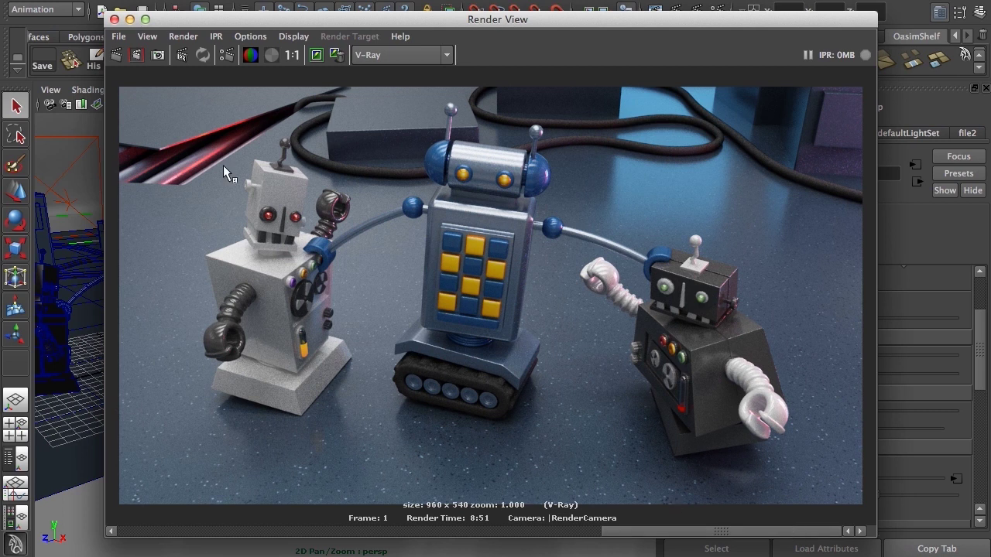
click(504, 534)
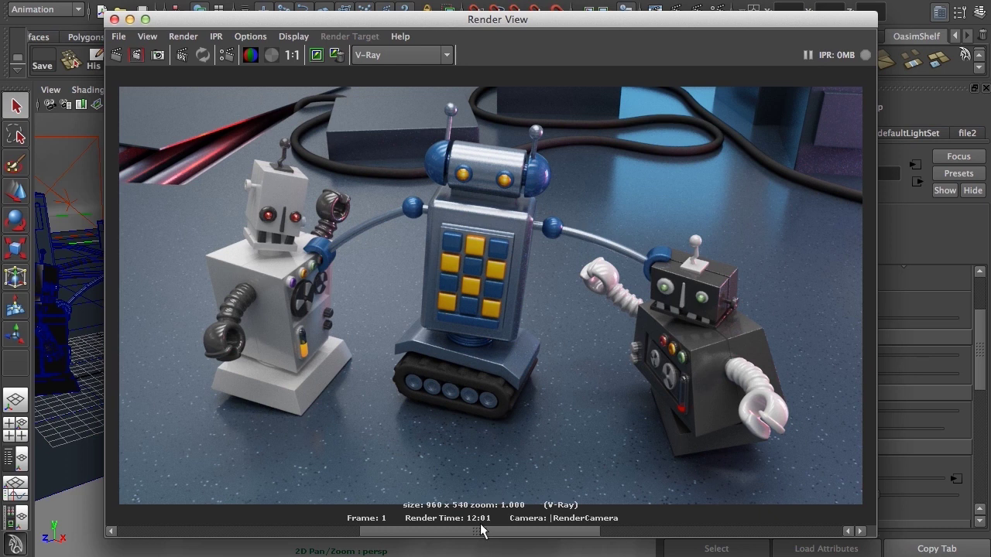
drag(522, 532, 720, 541)
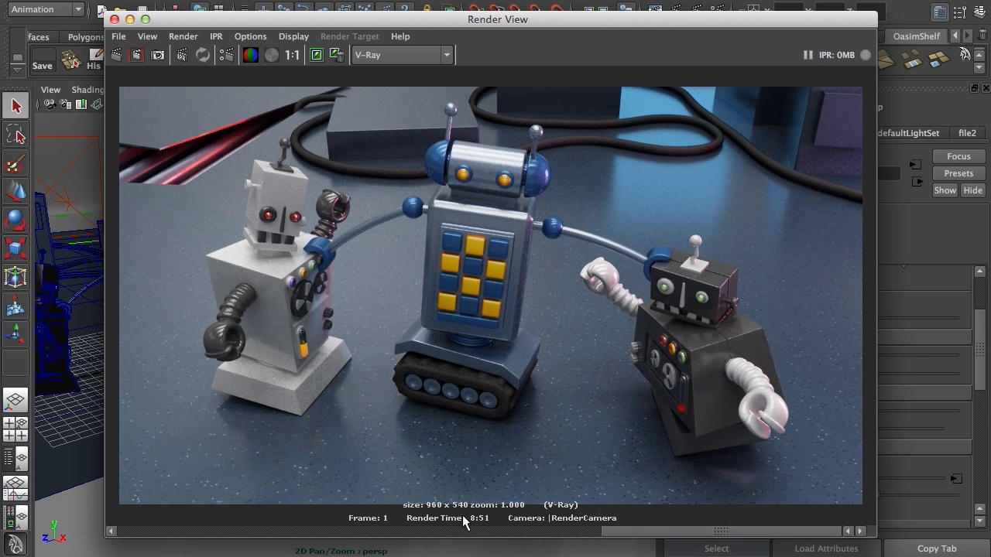
drag(642, 538, 405, 534)
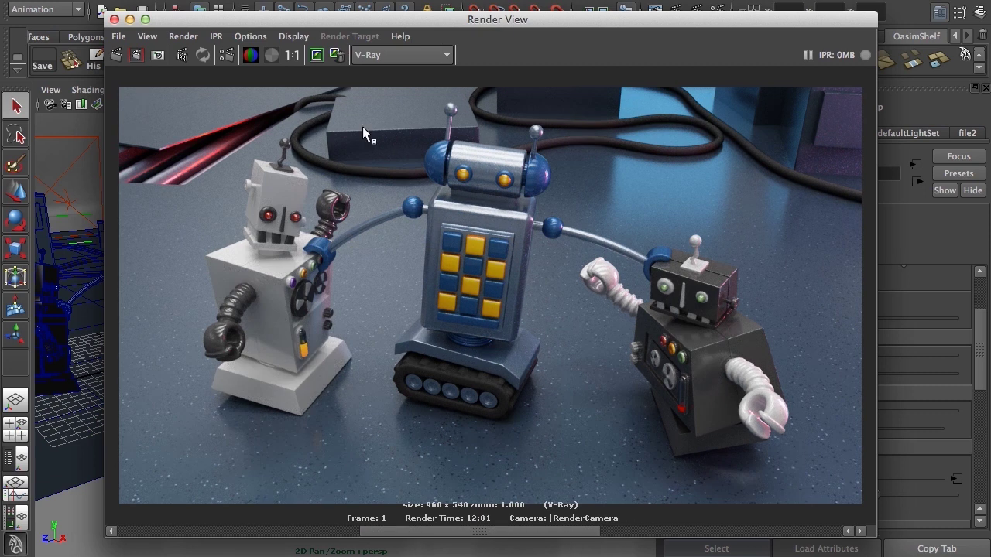
click(114, 19)
- Review the renderable camera and the resolution width and height in the V-Ray common render settings
click(717, 12)
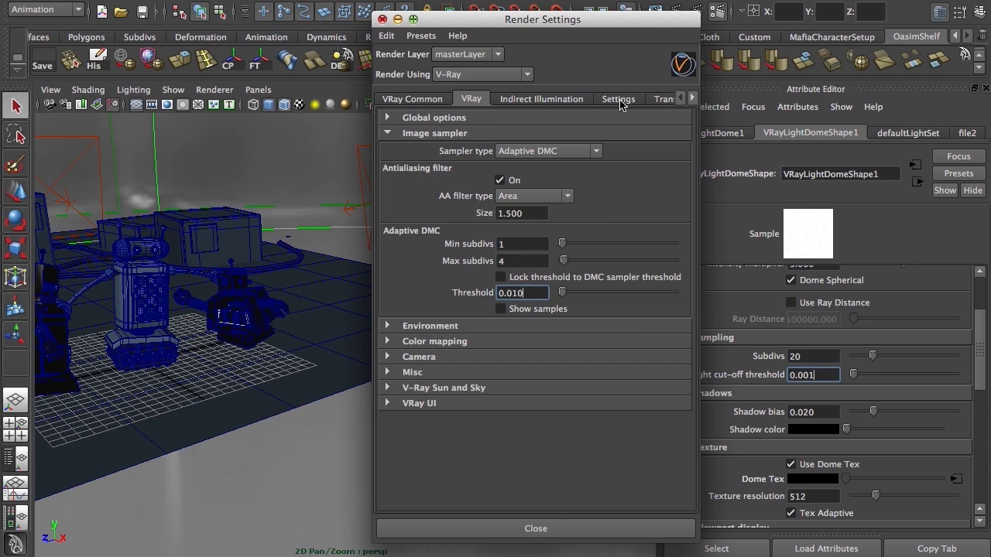
click(410, 91)
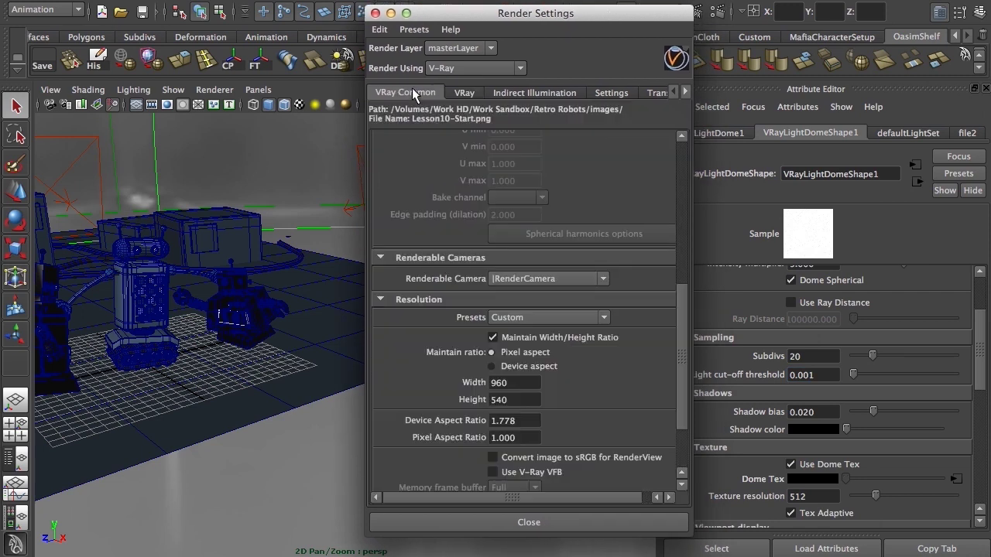
drag(683, 308, 669, 344)
click(520, 296)
click(521, 310)
click(513, 312)
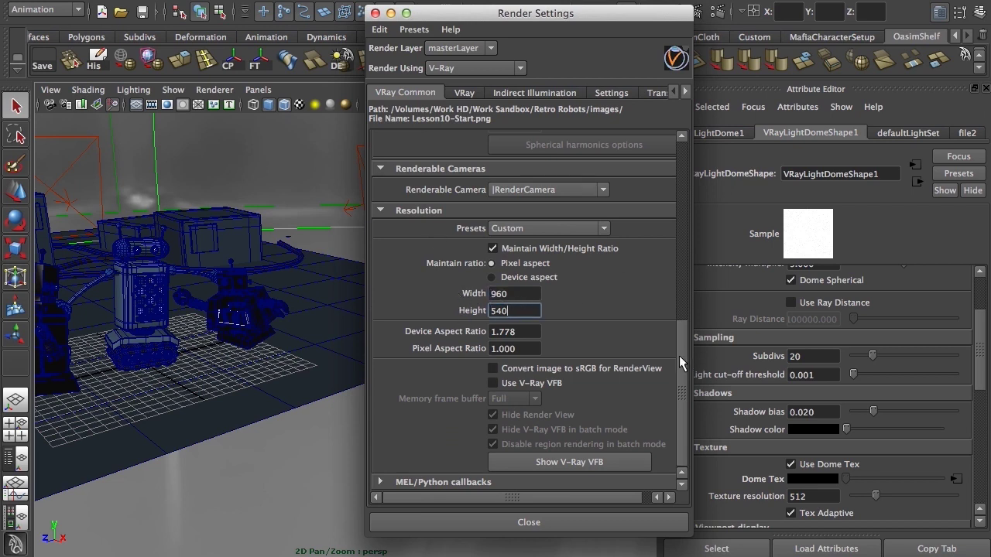
scroll(679, 358, up, 1)
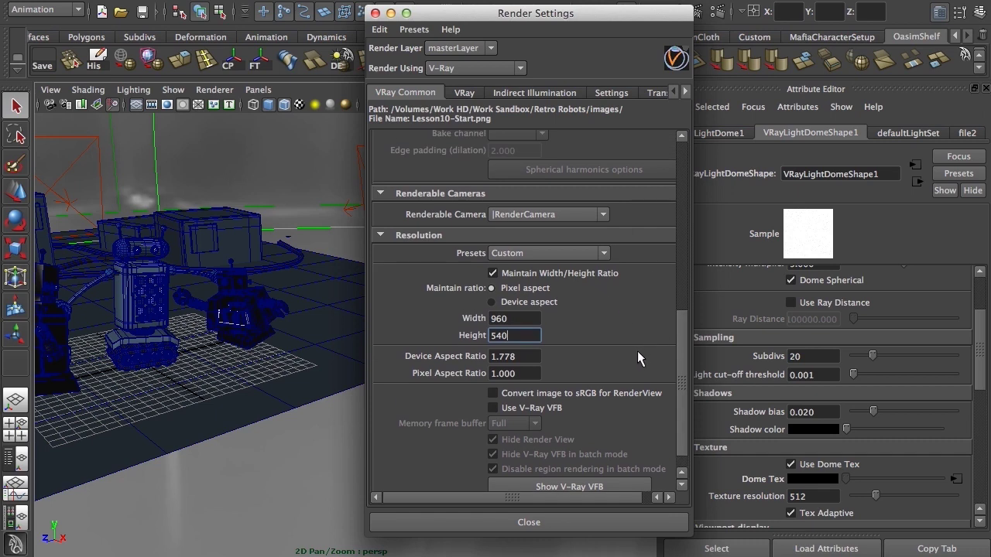
click(534, 215)
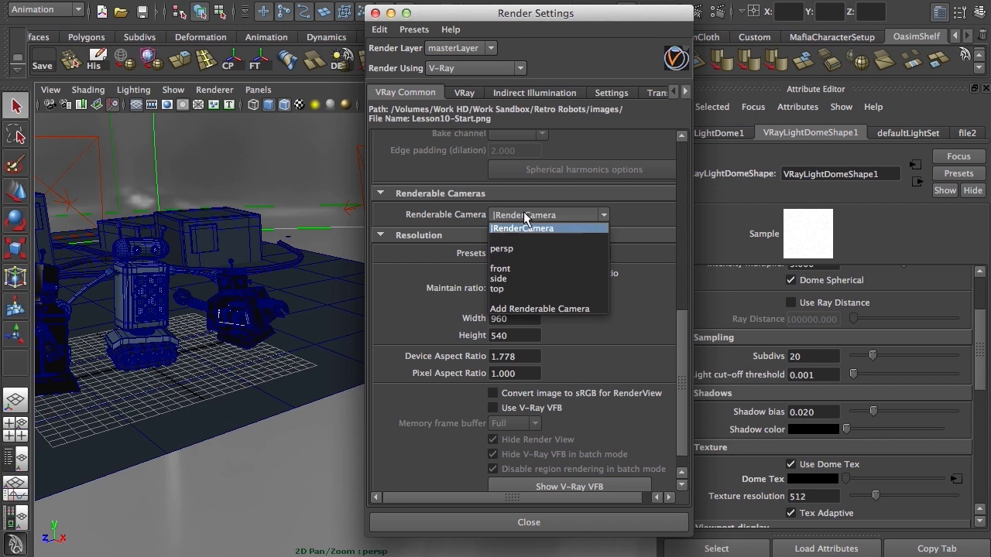
click(589, 214)
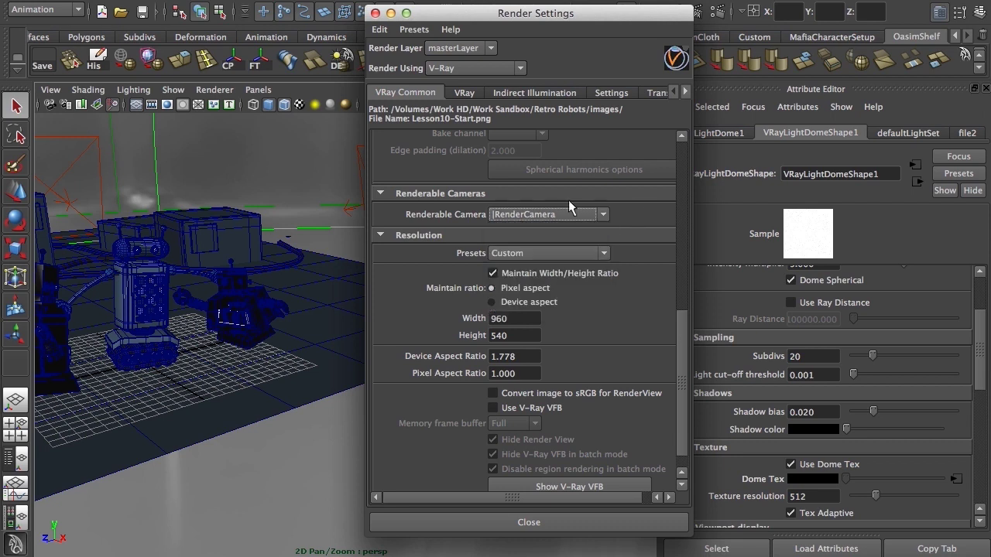
- Switch the V-Ray image sampler type to Adaptive subdivision
click(465, 93)
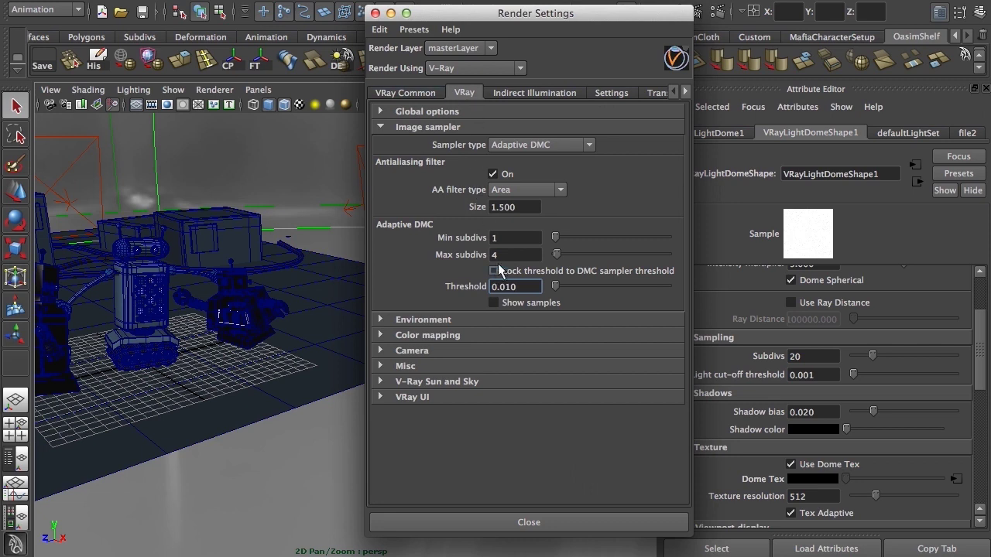
click(539, 144)
click(464, 147)
click(542, 146)
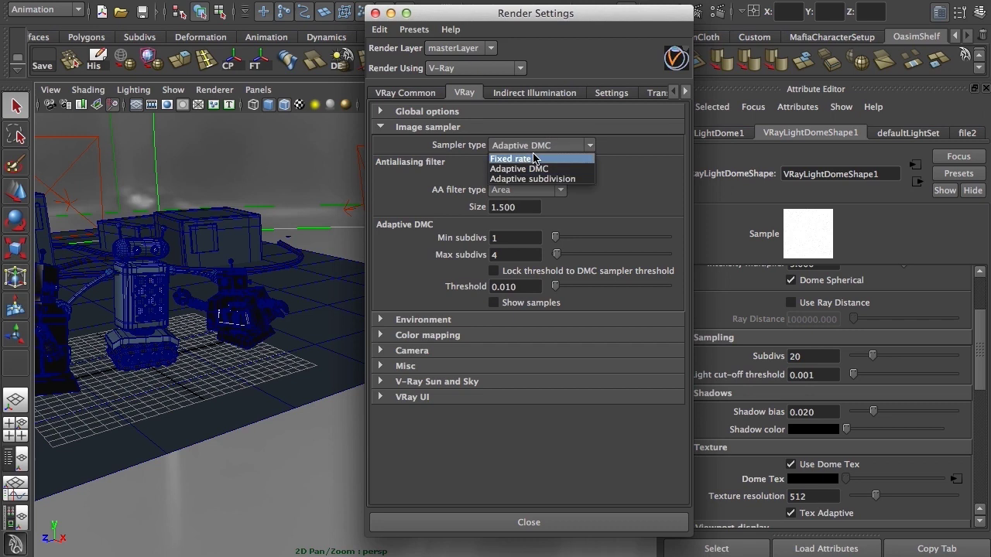
click(564, 181)
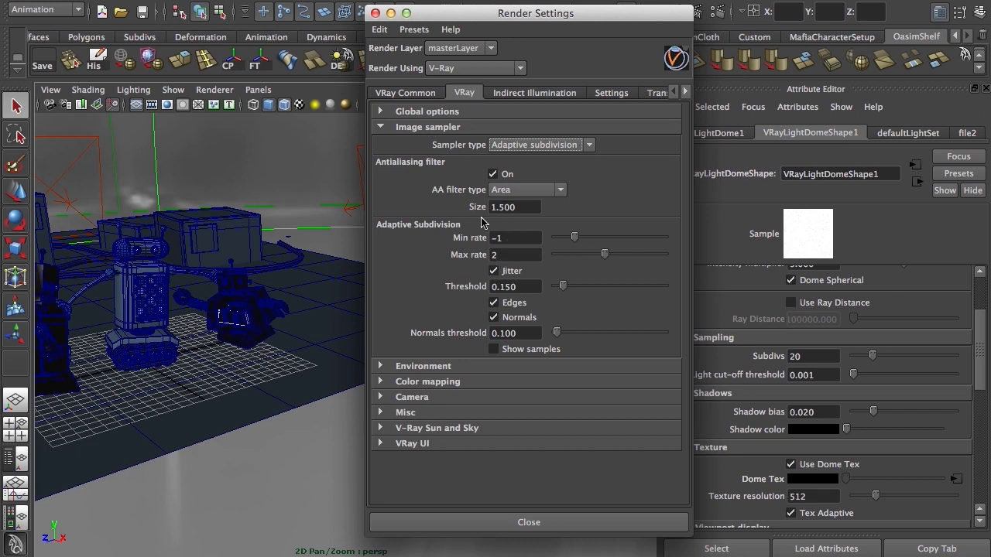
- Alternate the image sampler type between Adaptive DMC and Adaptive subdivision to compare their options, ending on Adaptive DMC
click(573, 145)
click(564, 167)
click(575, 145)
click(568, 178)
click(575, 145)
click(574, 165)
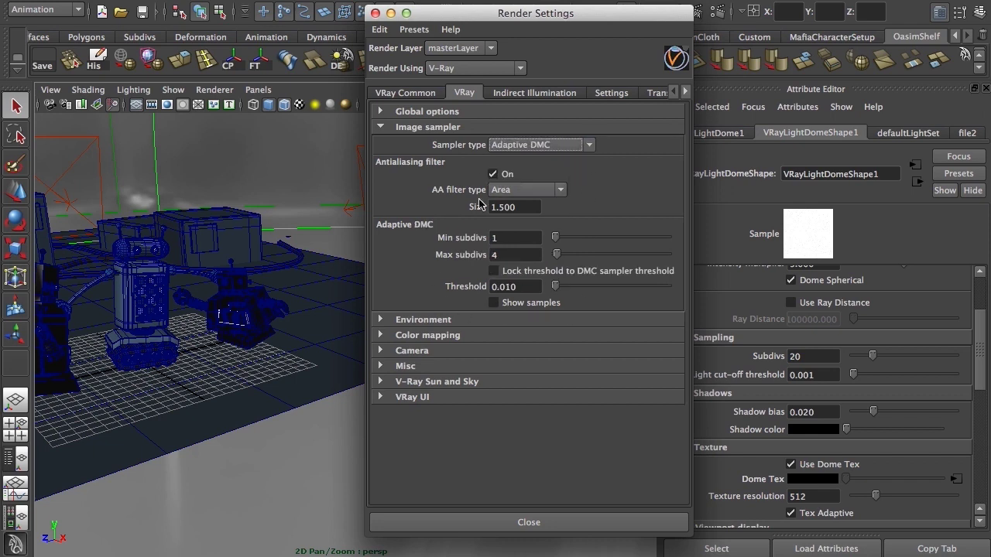
- Try the Fixed rate image sampler and return the sampler type to Adaptive DMC
click(576, 146)
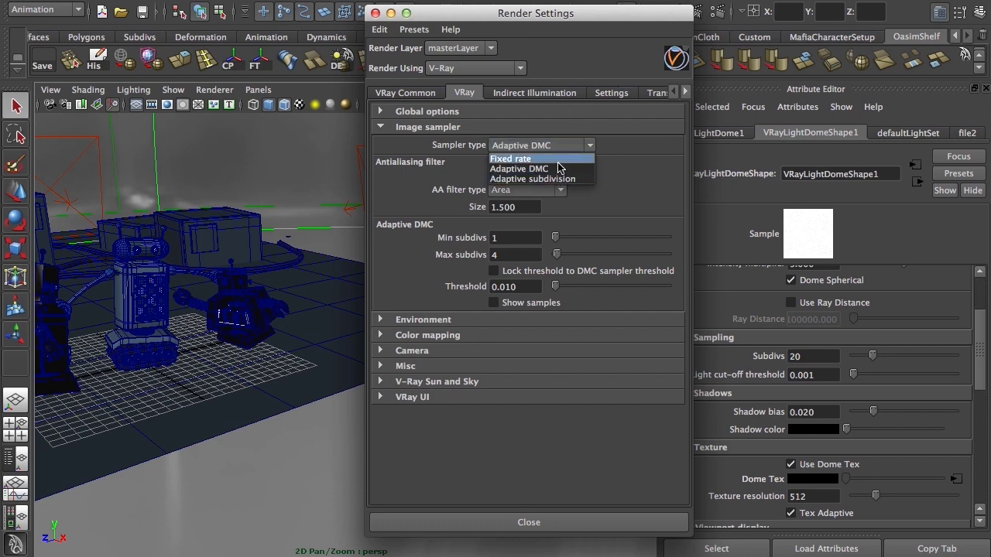
click(561, 153)
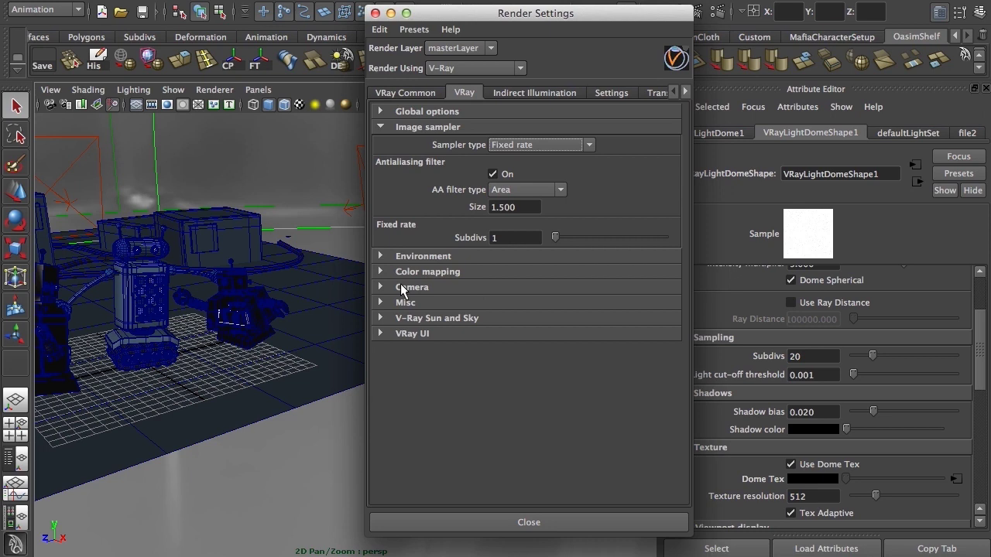
click(557, 144)
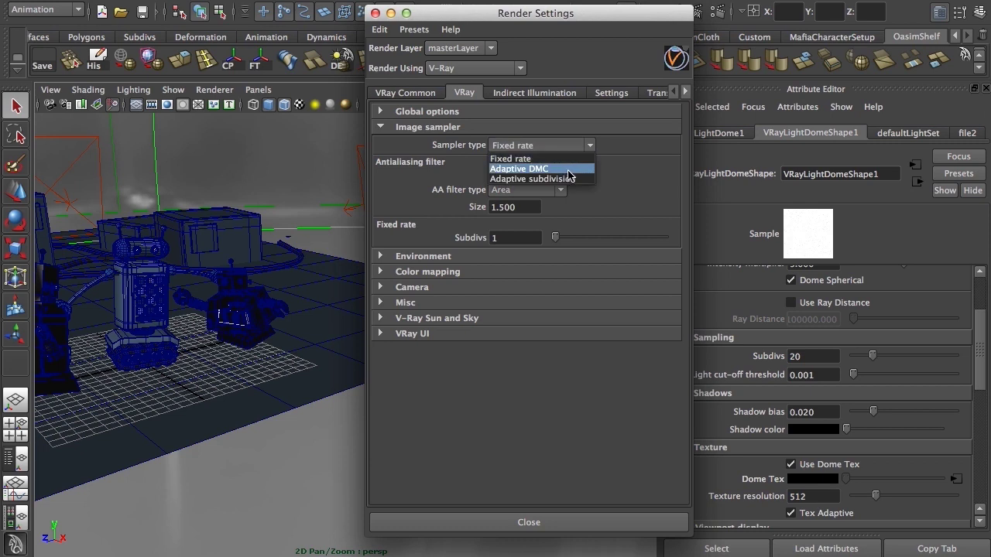
click(566, 172)
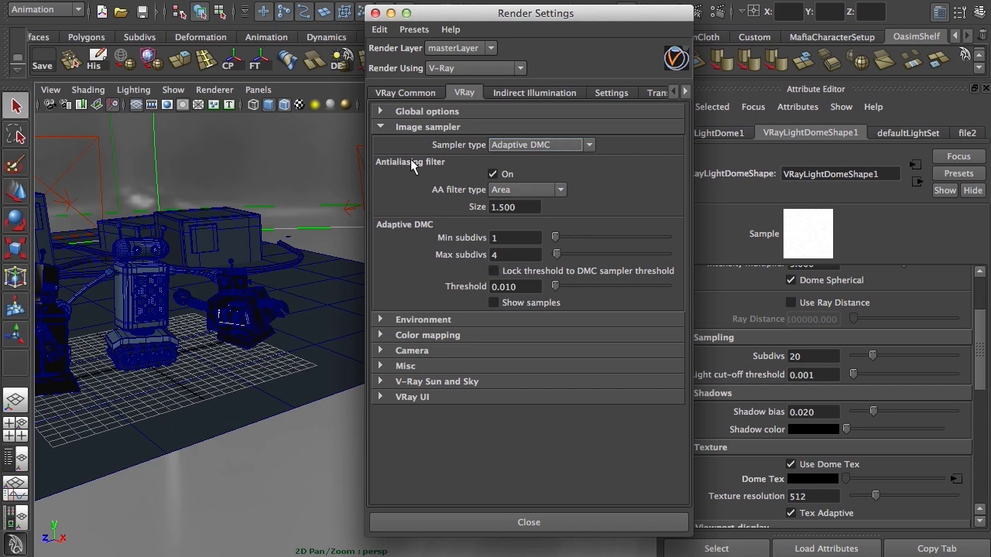
- Look through the available antialiasing filter types while keeping the Area filter
click(540, 192)
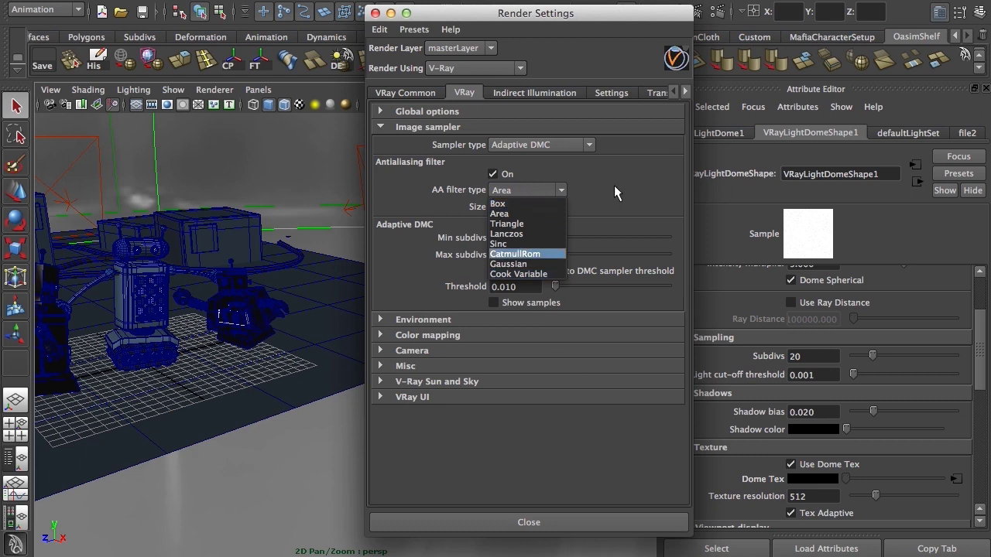
click(582, 178)
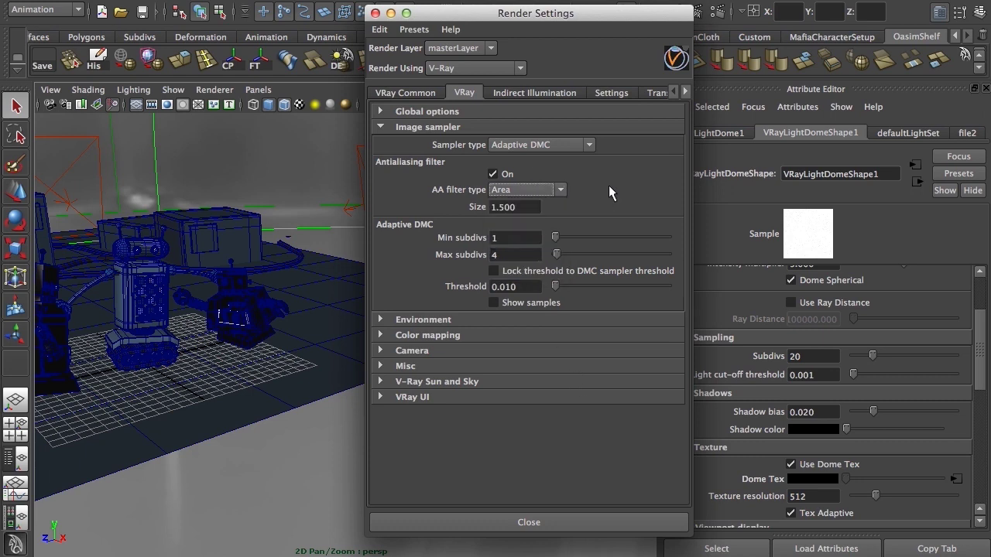
- Review the antialiasing filter types and filter size again, leaving the Area filter selected
click(540, 191)
click(531, 215)
click(541, 191)
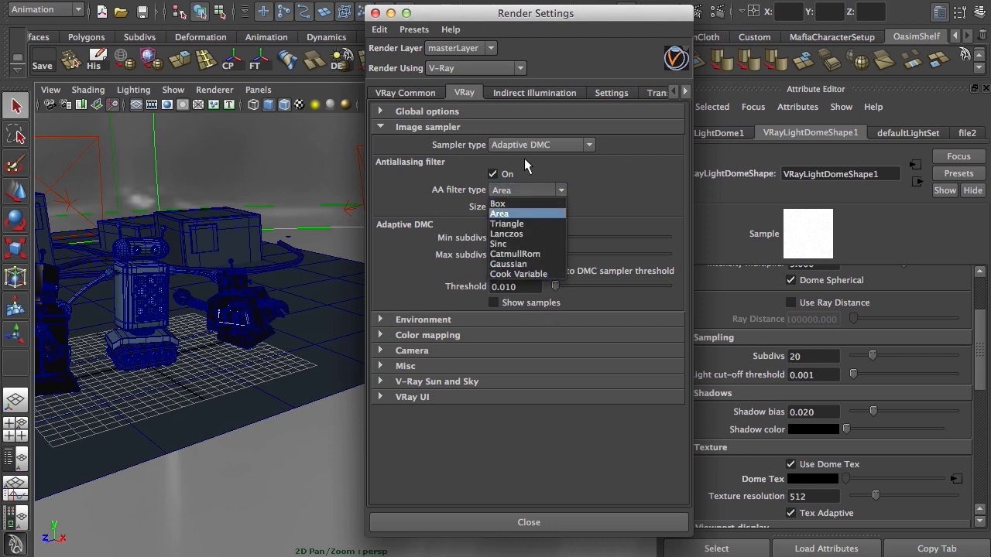
click(570, 211)
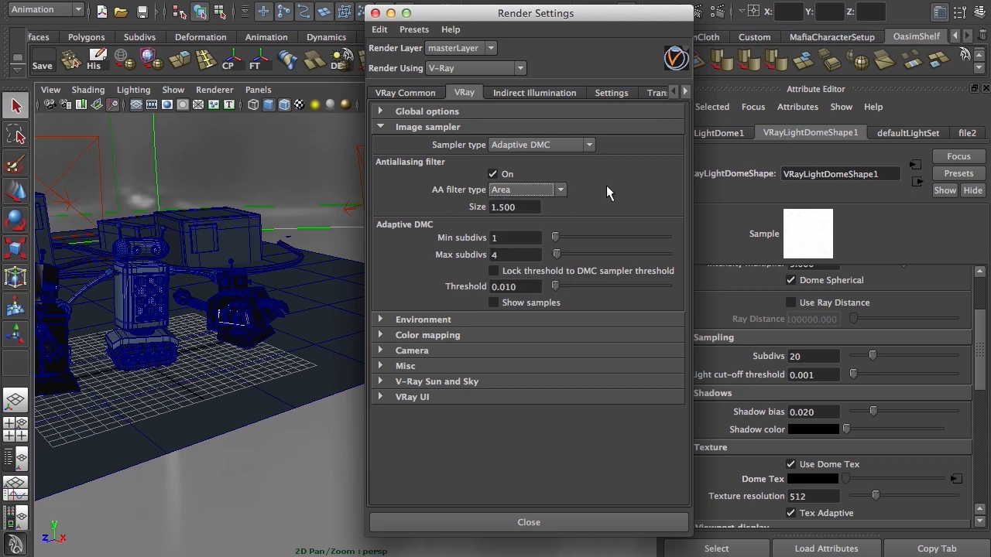
click(526, 207)
click(540, 192)
click(599, 231)
- Set the Adaptive DMC sampler's min subdivs to 2
click(511, 237)
key(Tab)
key(shift+Tab)
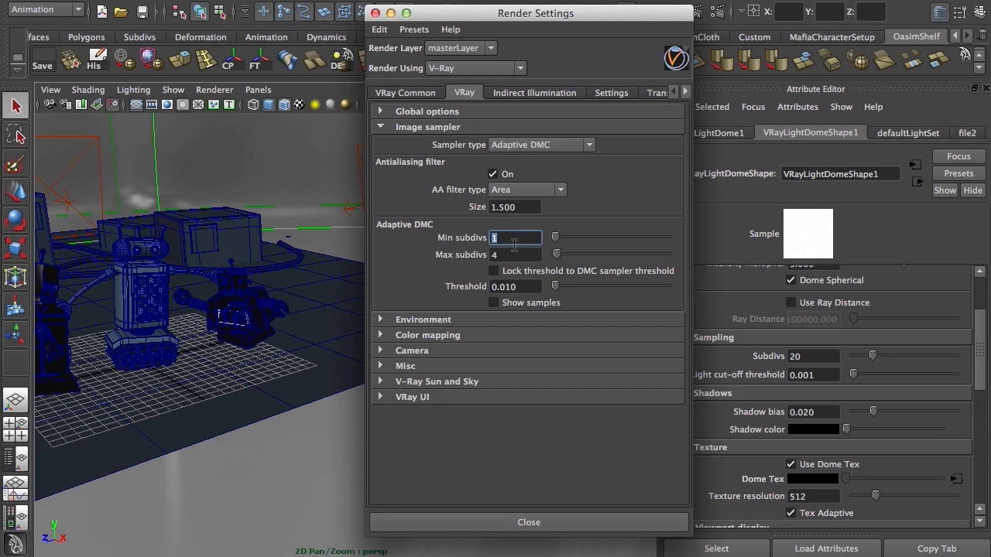
drag(591, 29, 555, 25)
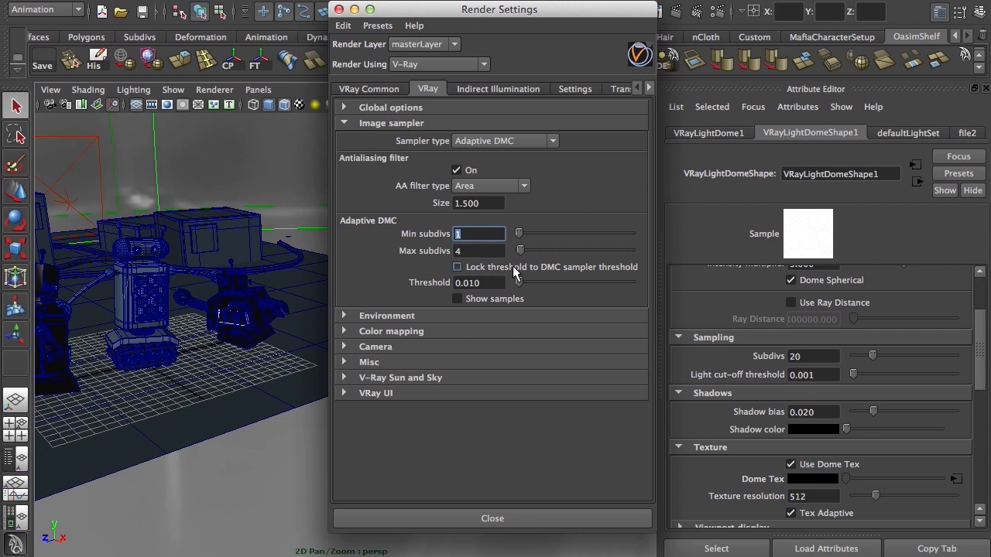
click(474, 237)
double_click(454, 234)
text(2)
key(Return)
key(Tab)
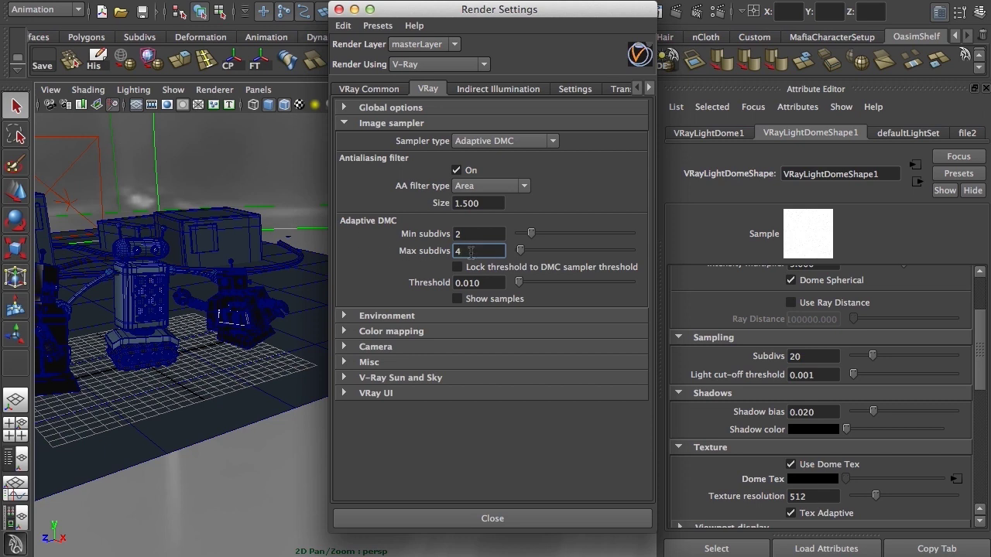
- Set the Adaptive DMC sampler's max subdivs to 8
key(BackSpace)
text(6)
key(BackSpace)
text(8)
click(489, 239)
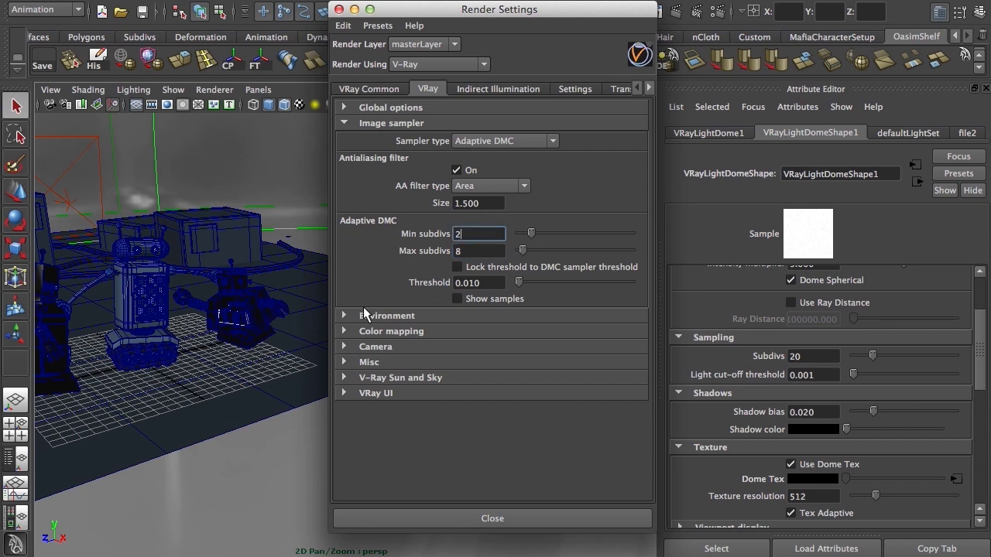
- Try 100 as the Adaptive DMC max subdivs and set the value back to 8
click(478, 253)
key(BackSpace)
text(100)
key(Return)
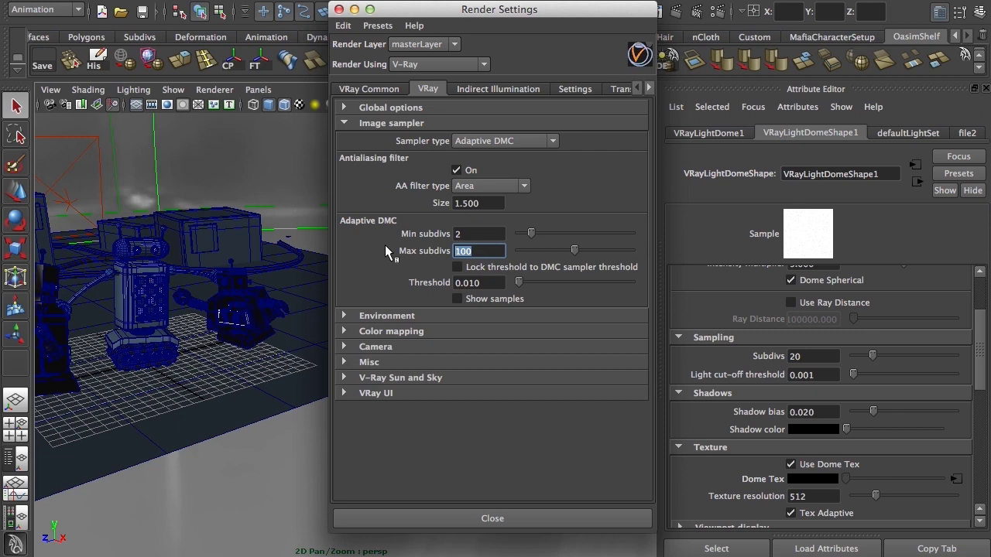
click(483, 252)
key(Return)
text(8)
key(Return)
click(474, 235)
drag(469, 252, 403, 264)
- Set the Adaptive DMC threshold to 0.008
click(494, 282)
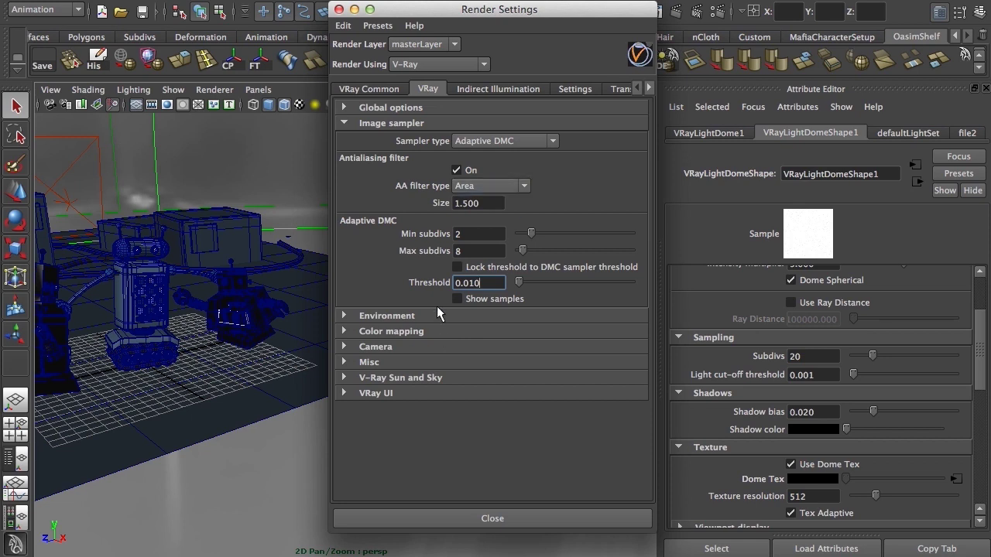
drag(468, 283, 510, 285)
drag(485, 283, 468, 284)
click(486, 283)
drag(486, 283, 464, 285)
text(08)
- Look over the Environment section and the color mapping types, keeping Exponential as the color mapping type
click(415, 317)
click(370, 317)
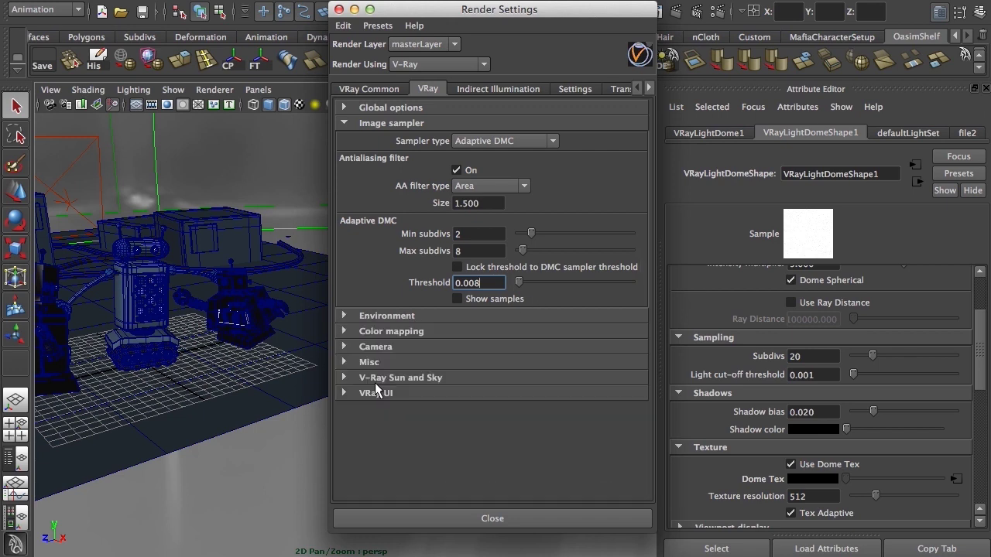
click(415, 331)
scroll(638, 301, down, 3)
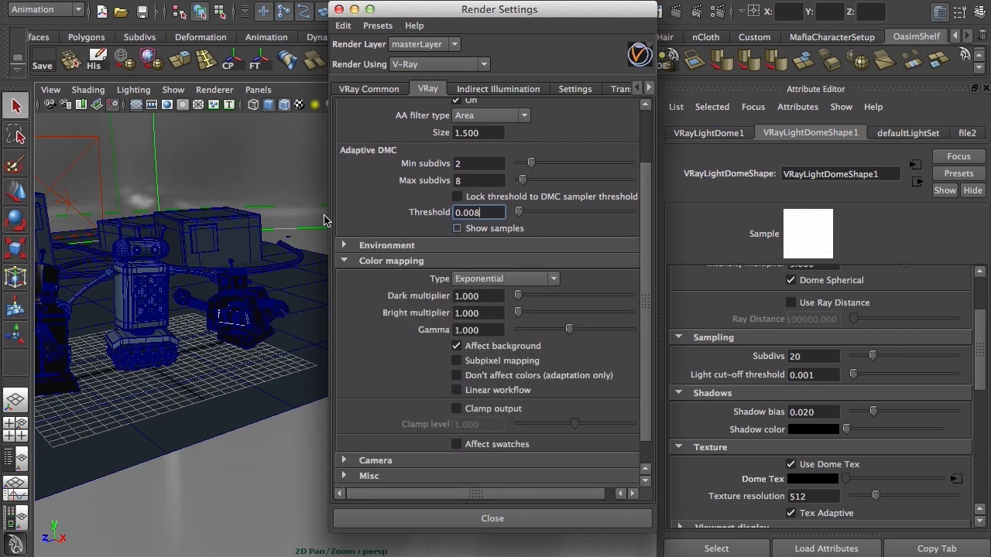
click(521, 283)
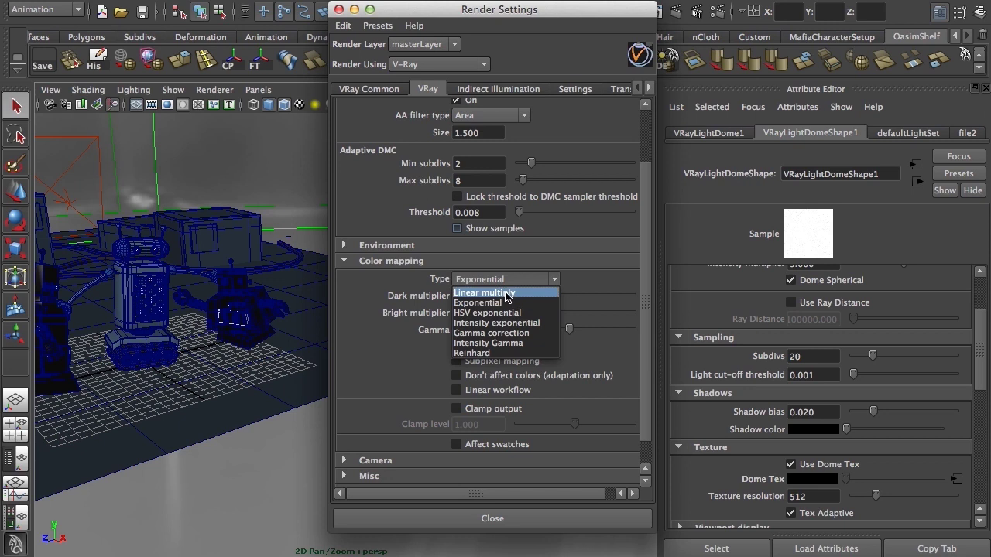
click(511, 303)
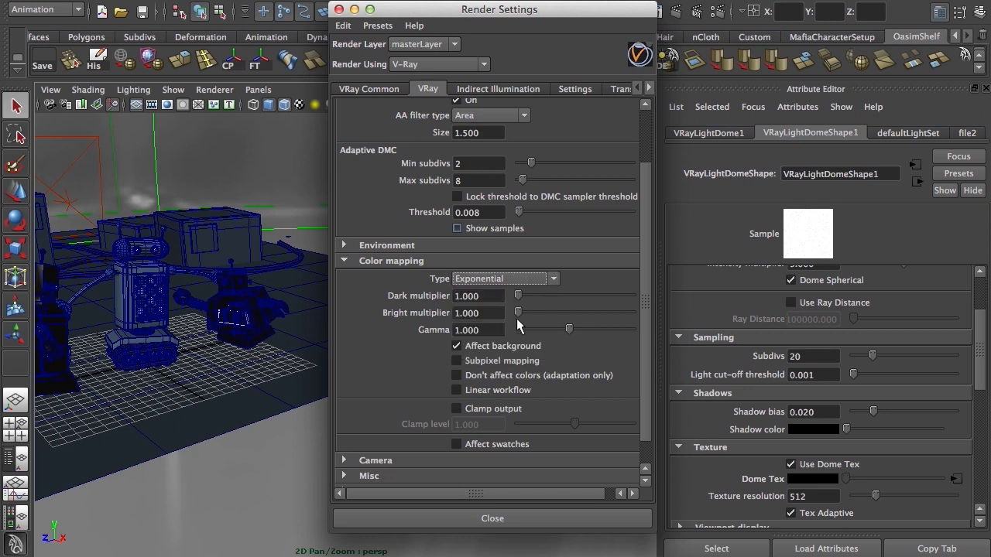
click(408, 262)
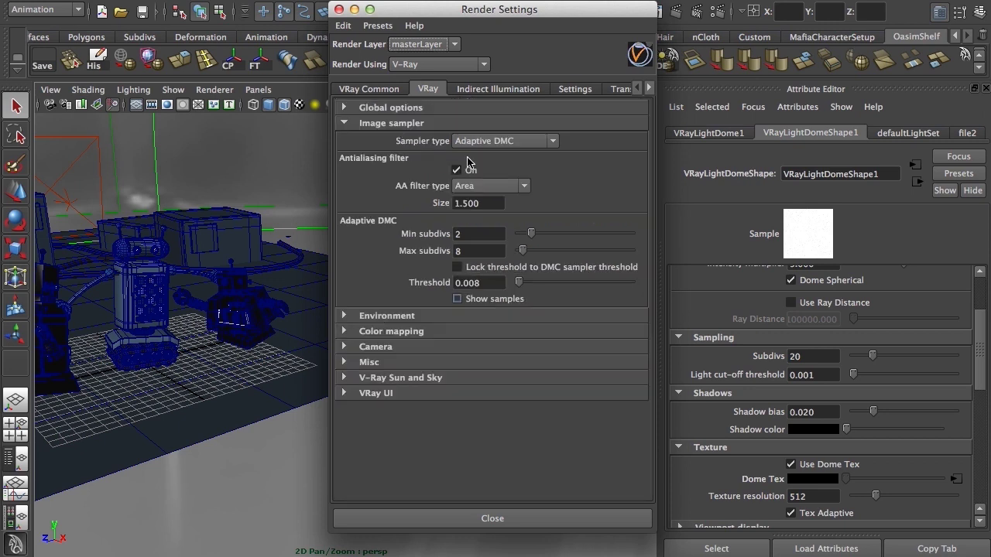
- Examine the indirect illumination settings, including the primary and secondary bounce engines and the irradiance map and light cache sections
click(483, 92)
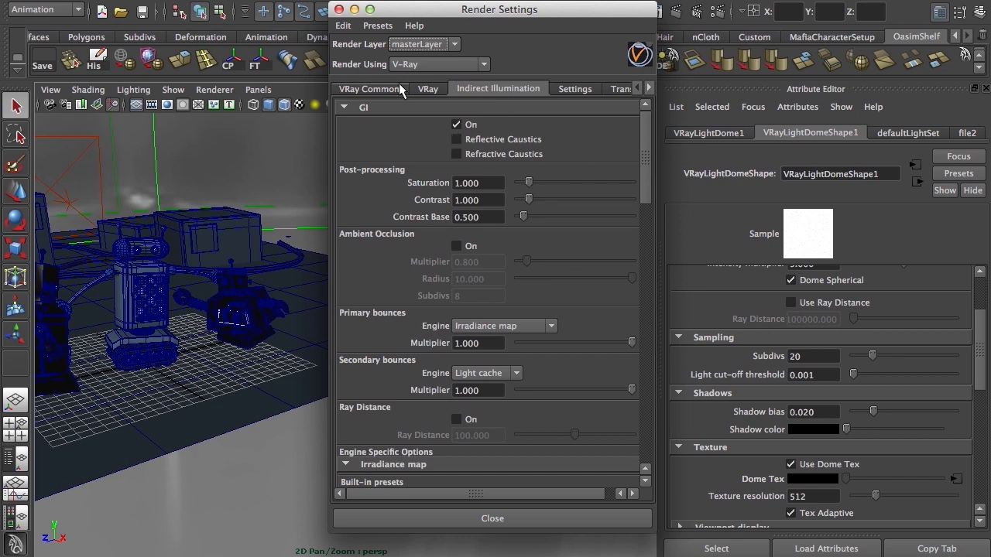
drag(519, 11, 571, 20)
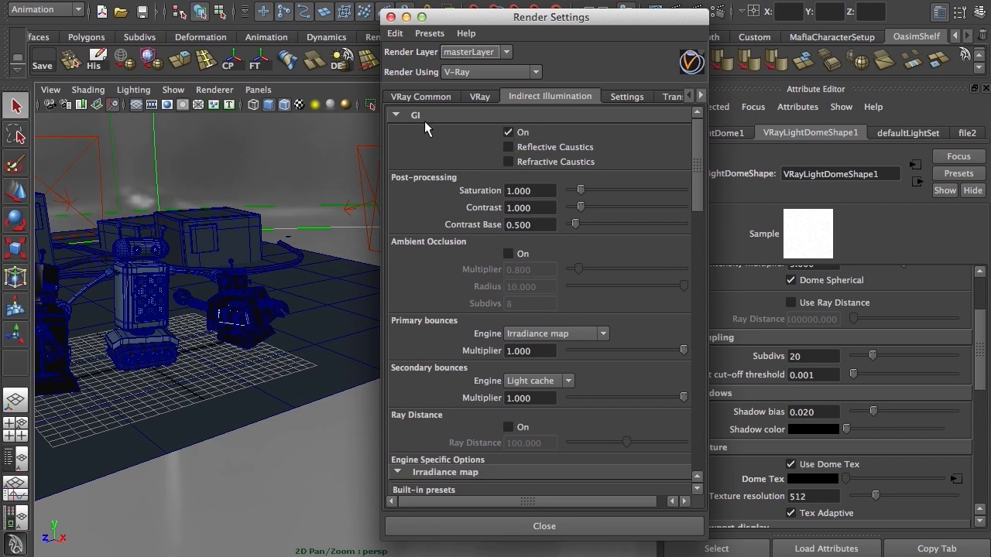
scroll(696, 199, down, 3)
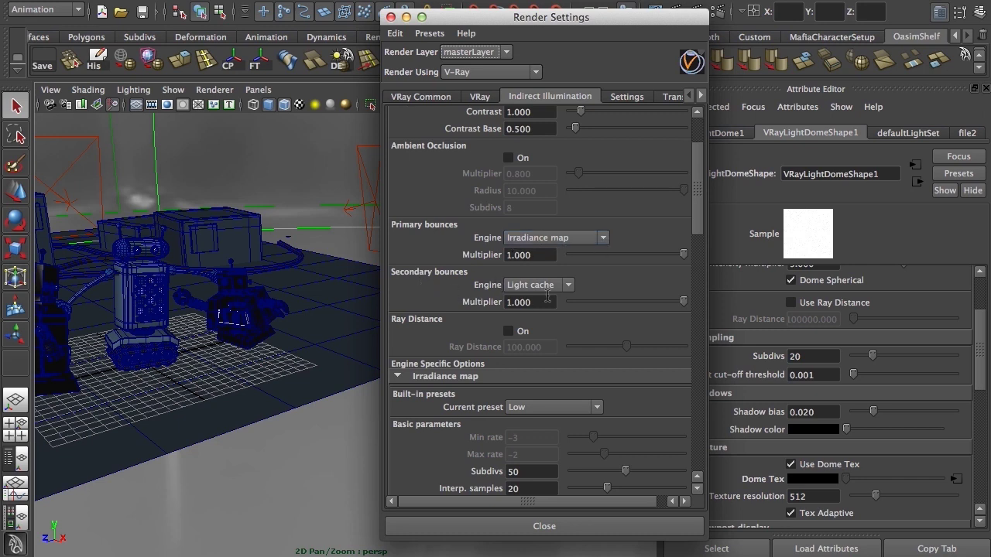
click(439, 377)
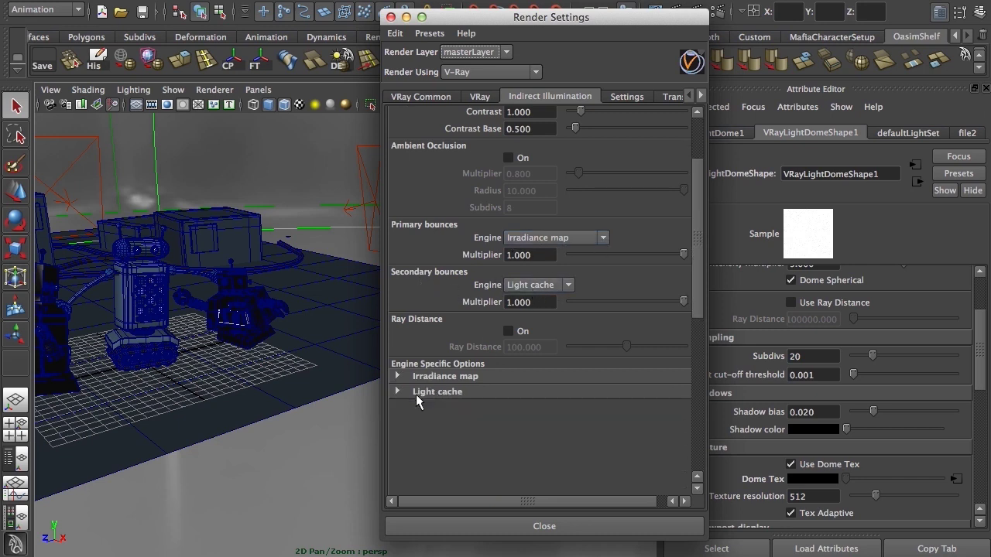
click(425, 392)
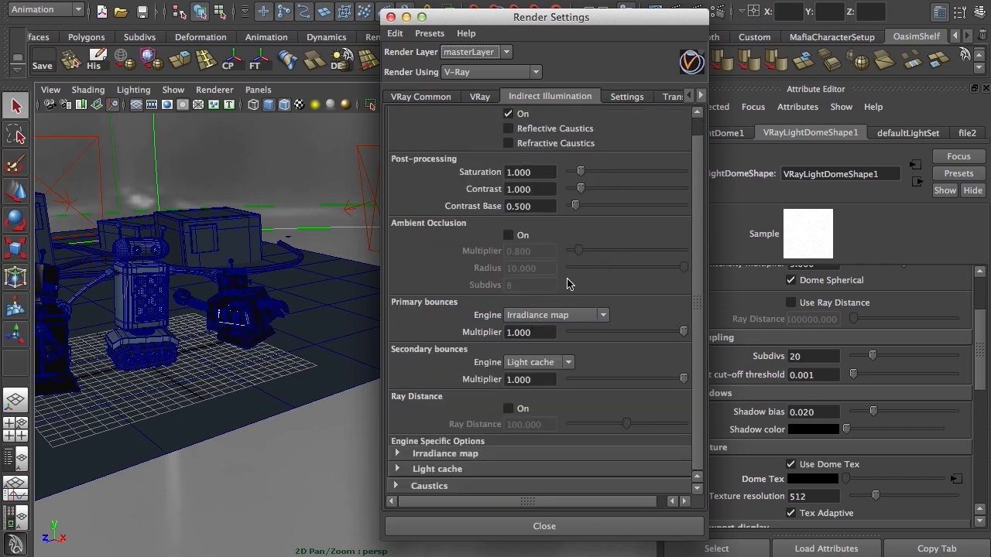
click(436, 453)
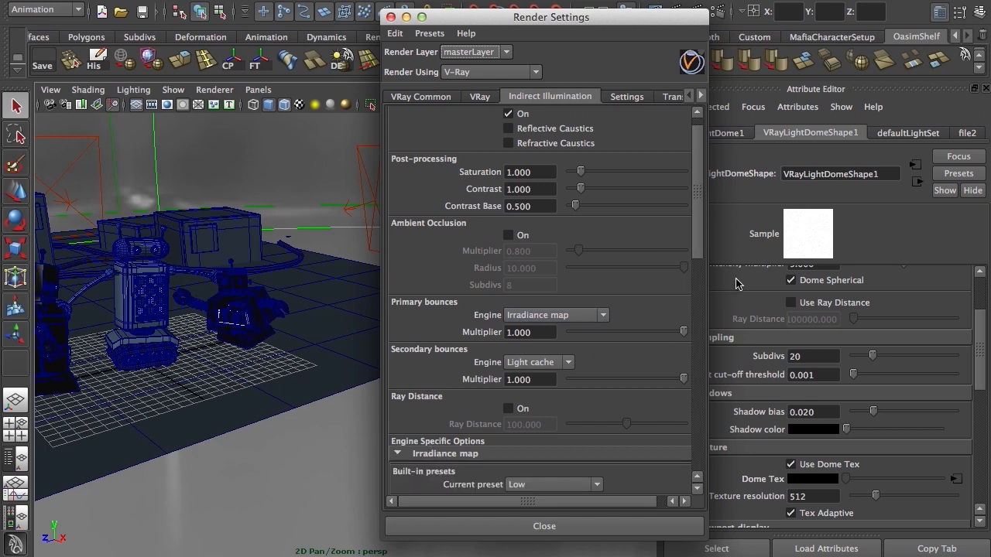
drag(693, 244, 691, 294)
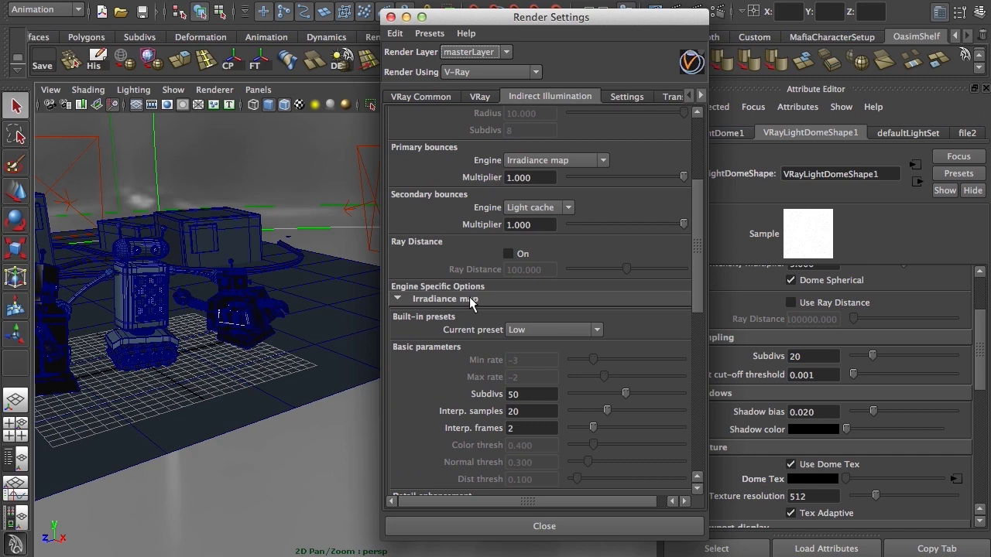
click(470, 304)
click(415, 472)
click(457, 468)
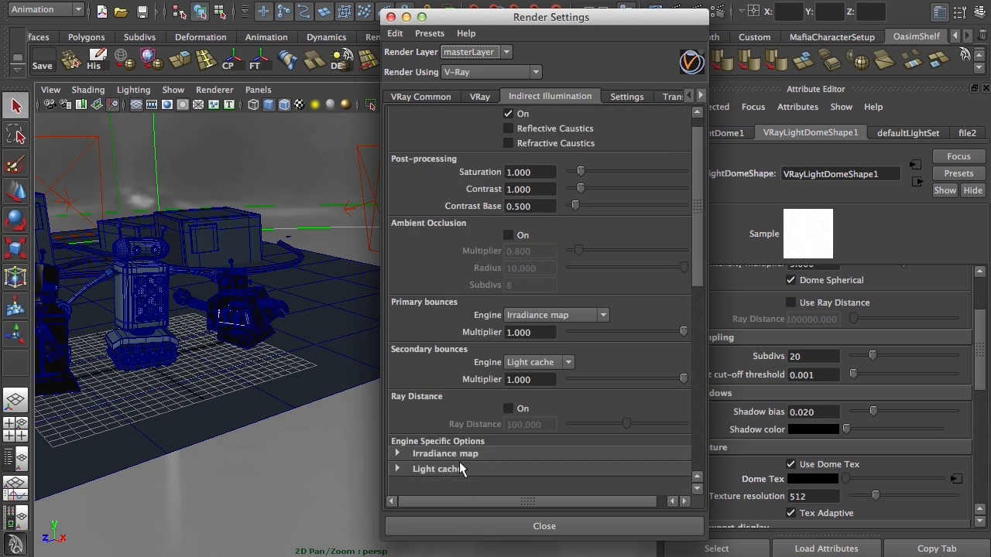
- Review the irradiance map's built-in presets and set the current preset to High
click(486, 451)
drag(699, 222, 699, 292)
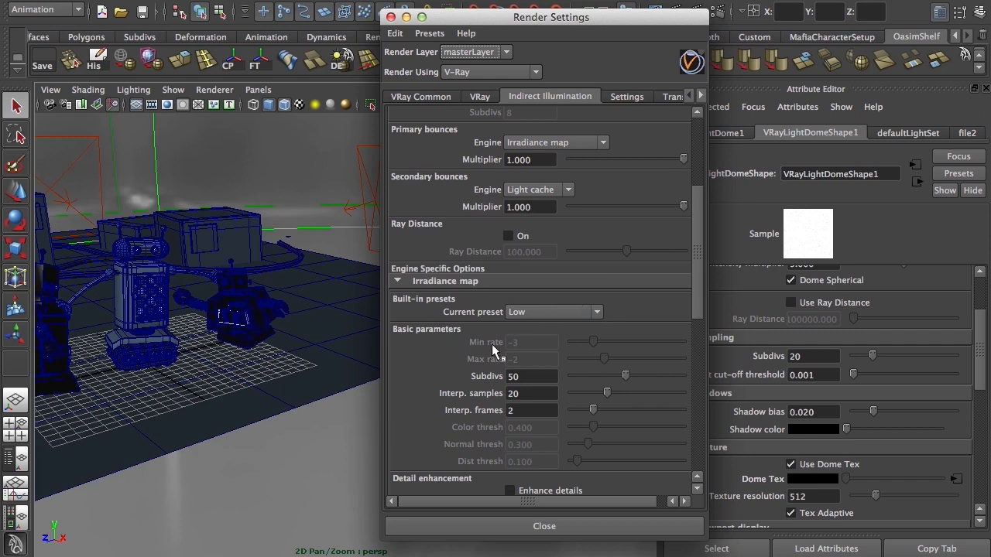
click(568, 312)
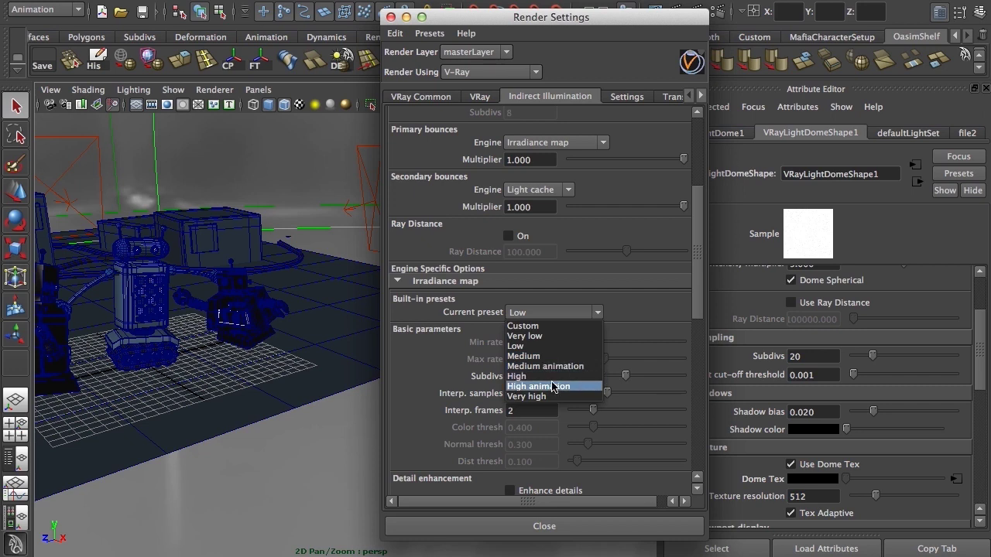
click(651, 293)
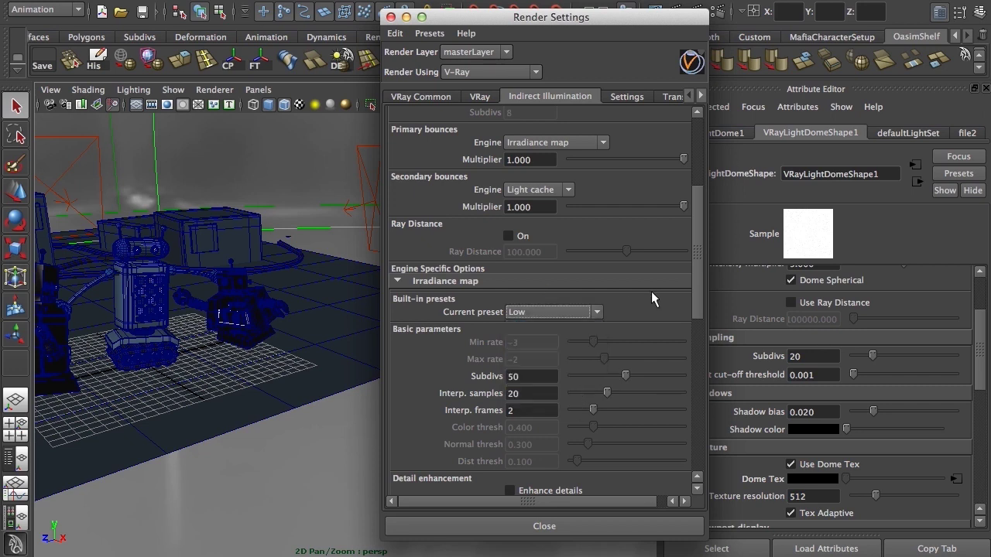
click(586, 310)
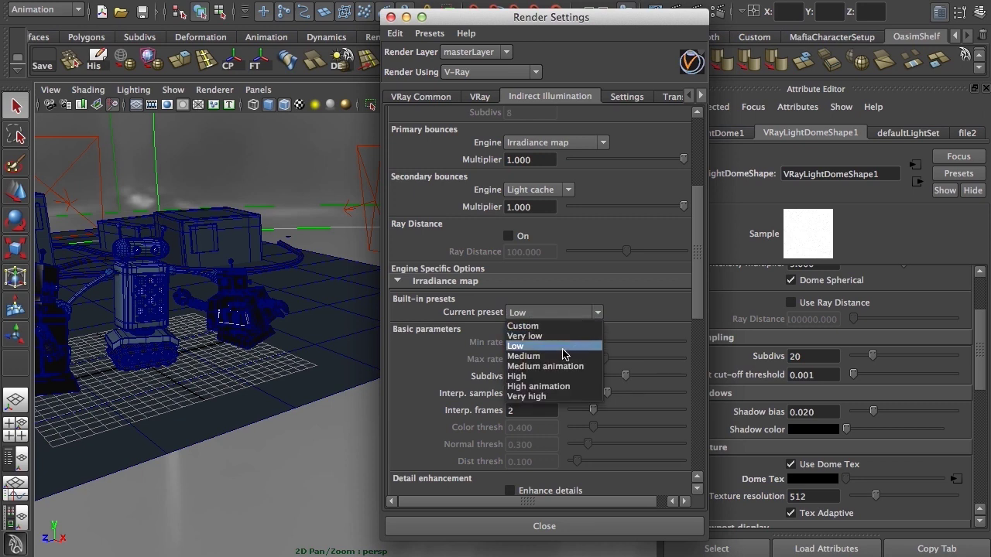
click(581, 309)
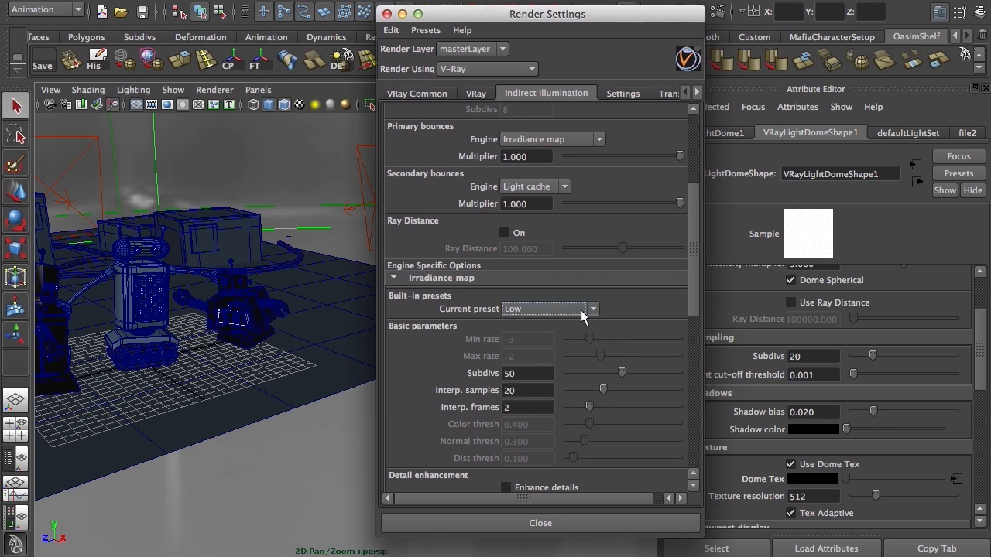
click(588, 310)
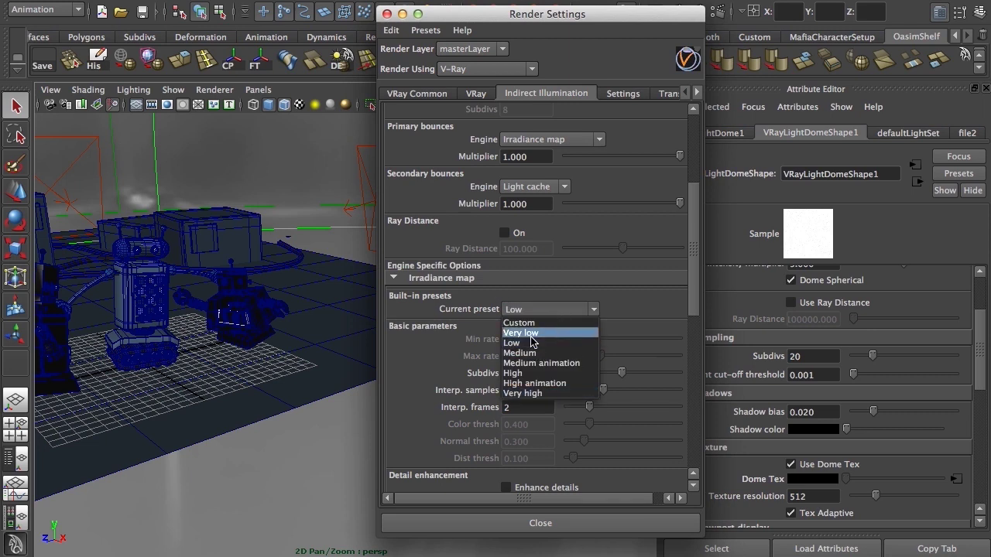
click(548, 374)
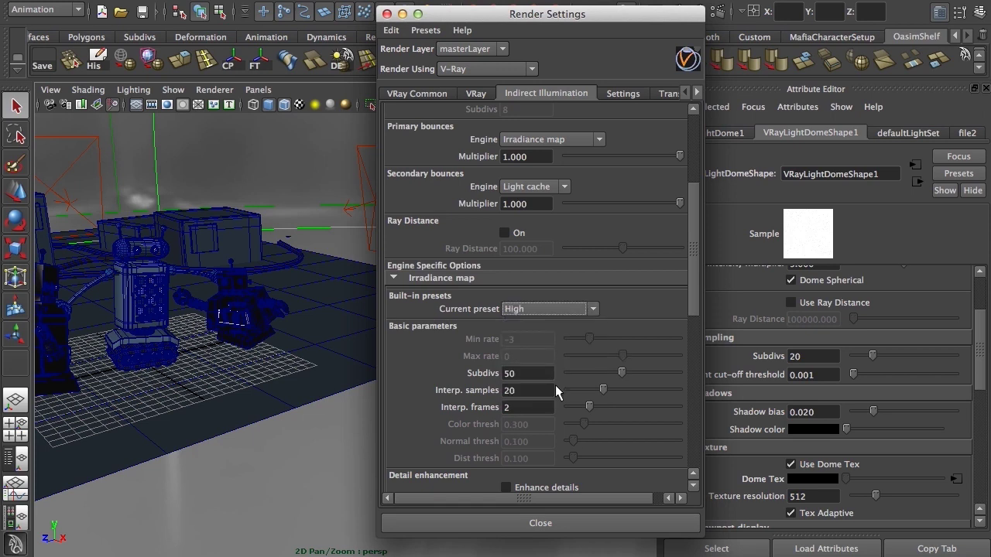
click(554, 312)
click(646, 298)
- Try the Custom irradiance map preset to inspect its basic parameters, and return the preset to High
drag(696, 273, 694, 298)
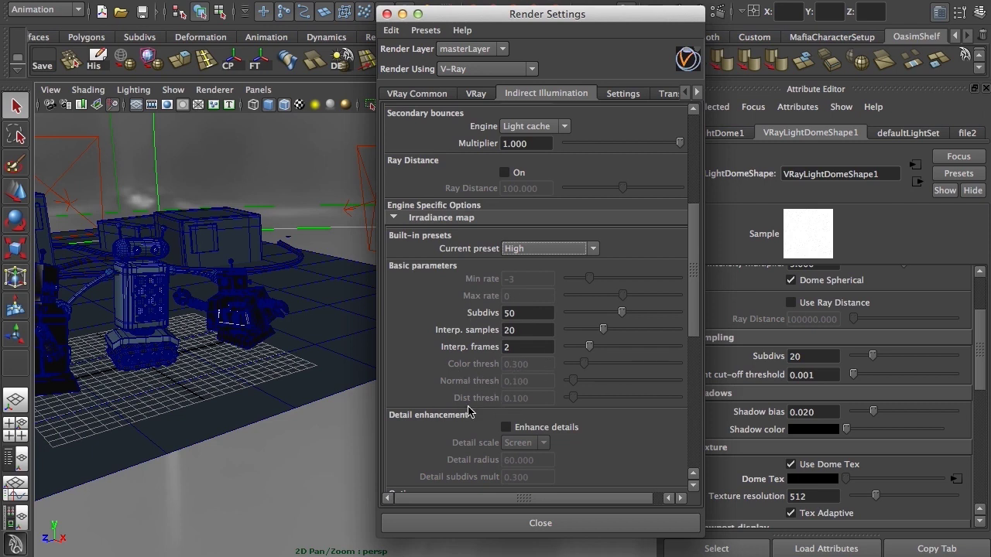
click(558, 250)
click(519, 262)
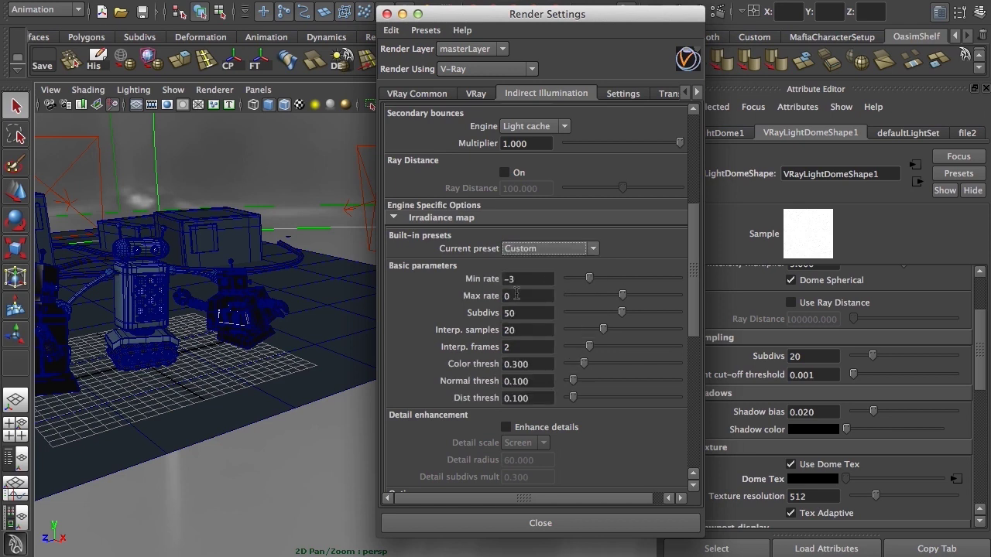
click(560, 248)
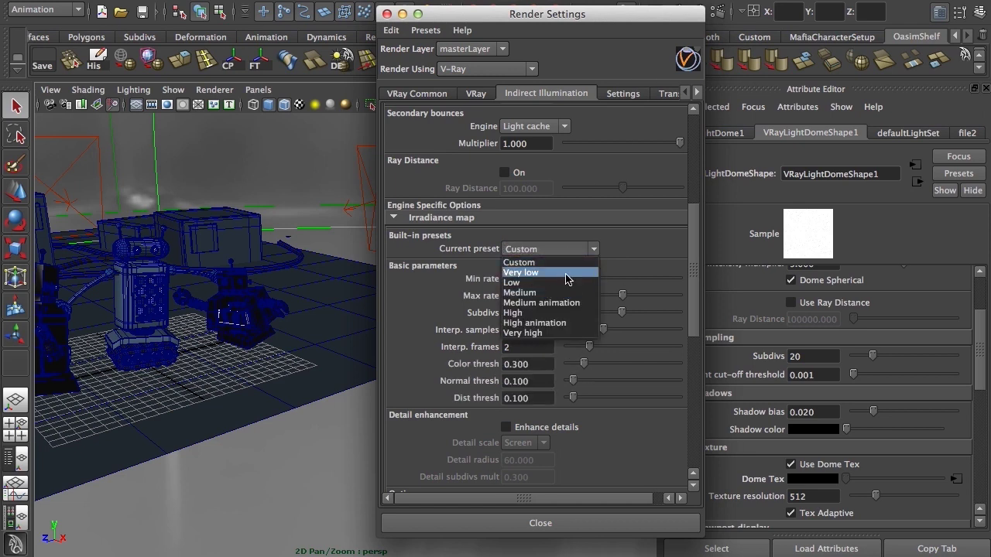
click(557, 313)
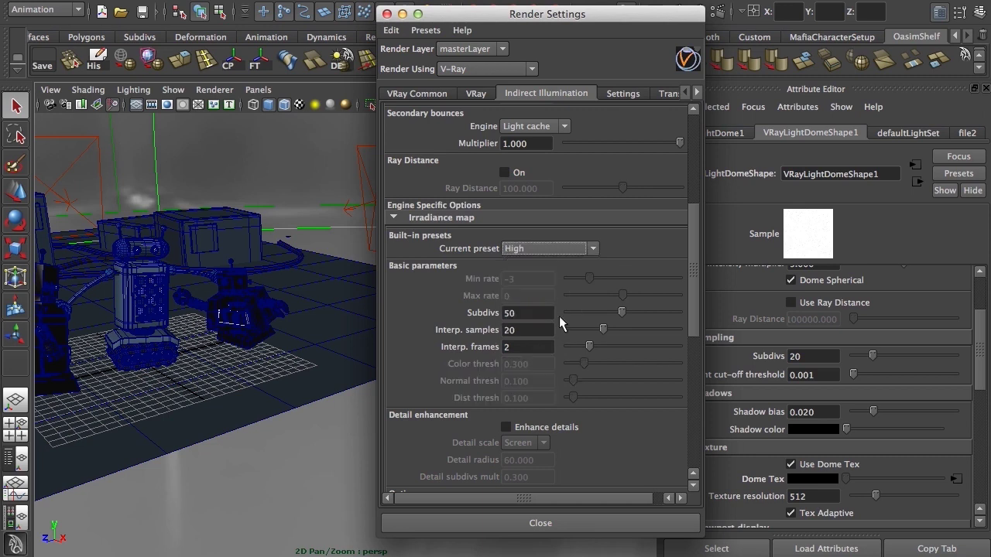
click(594, 248)
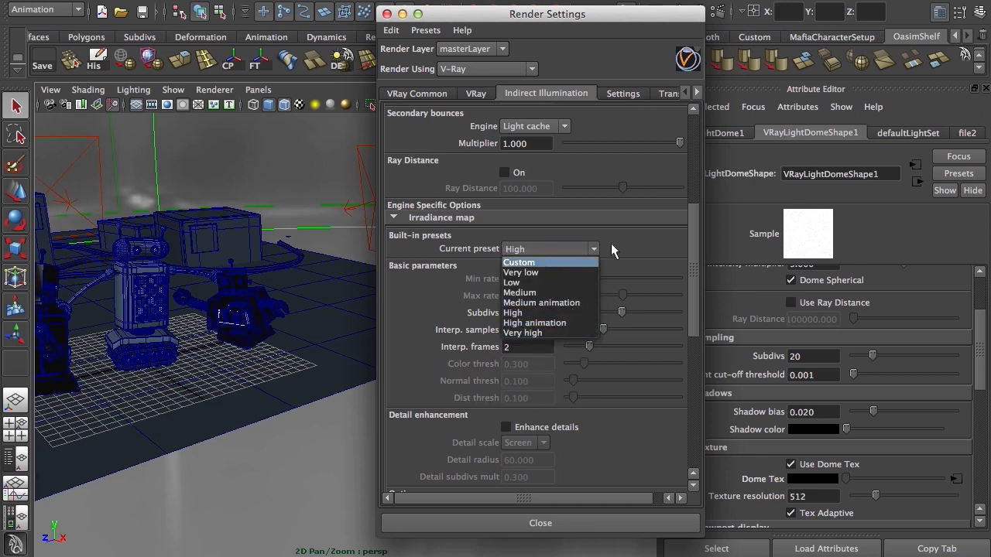
click(542, 312)
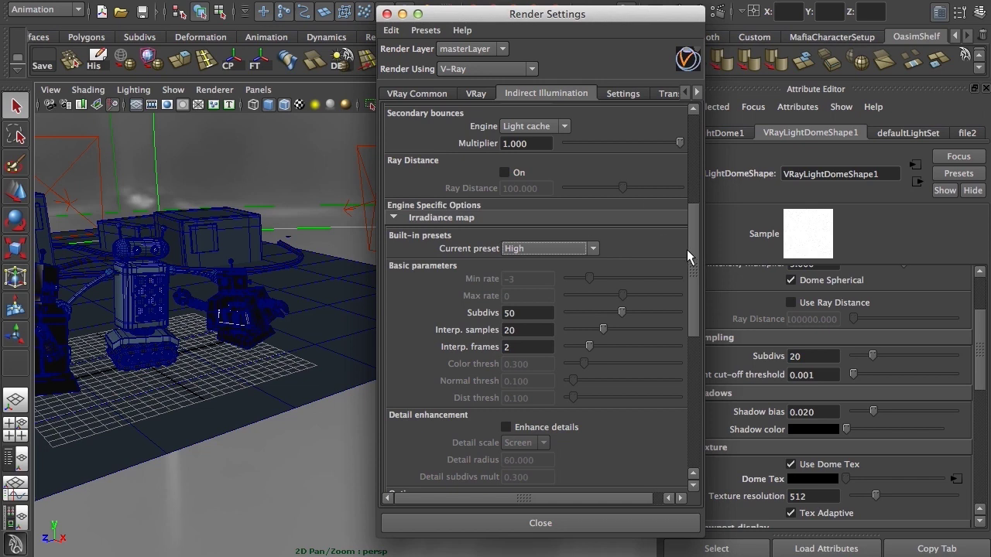
- Set the irradiance map's subdivs to 60 and its interpolation samples to 30
scroll(694, 271, down, 1)
click(511, 293)
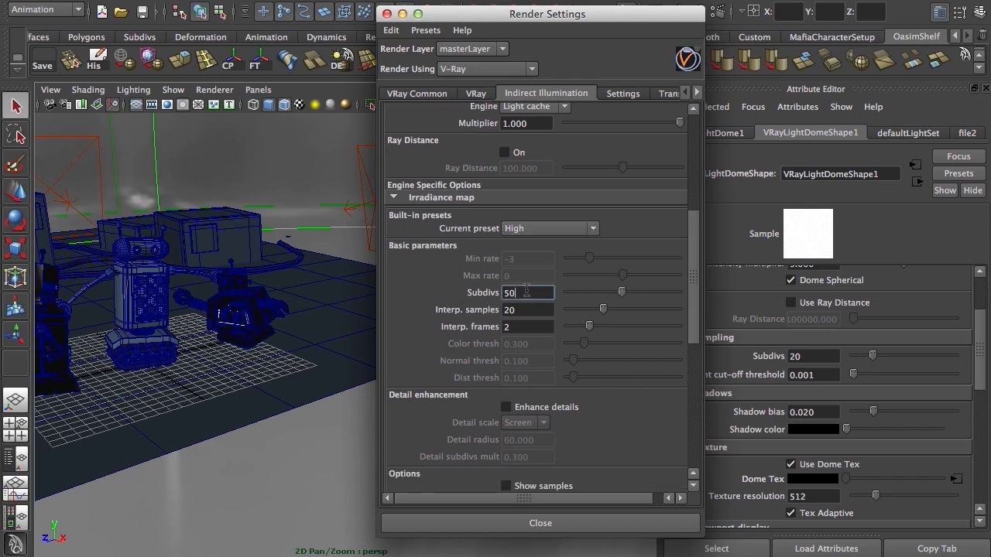
double_click(508, 295)
text(60)
key(Return)
key(Tab)
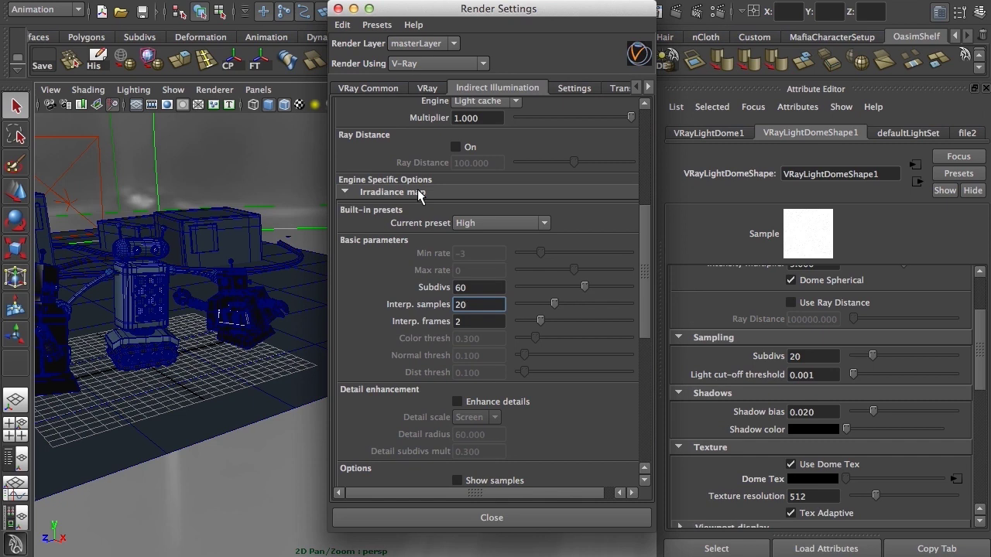
drag(477, 310, 405, 307)
text(0)
drag(645, 263, 639, 302)
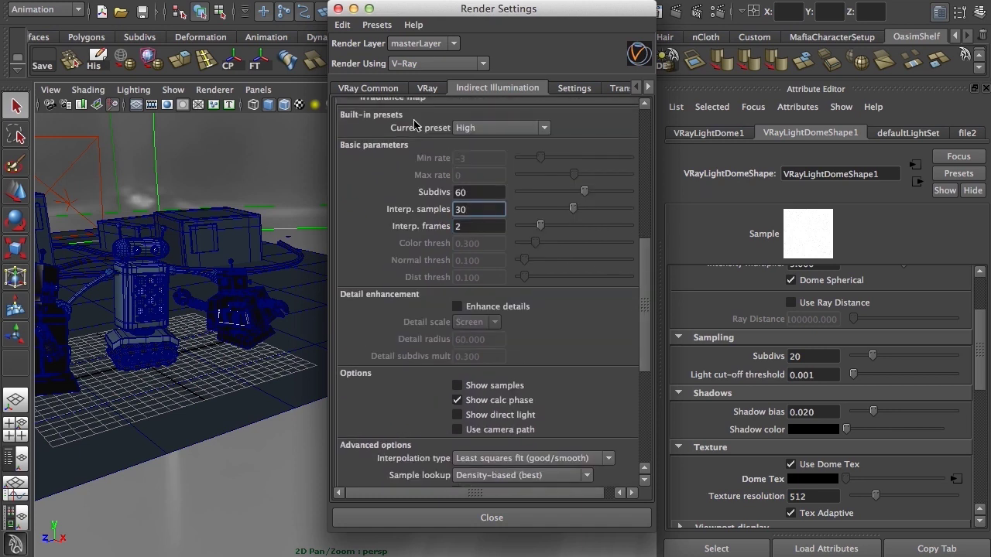
- Expand the Light cache section and set its number of passes to 16
scroll(648, 268, up, 10)
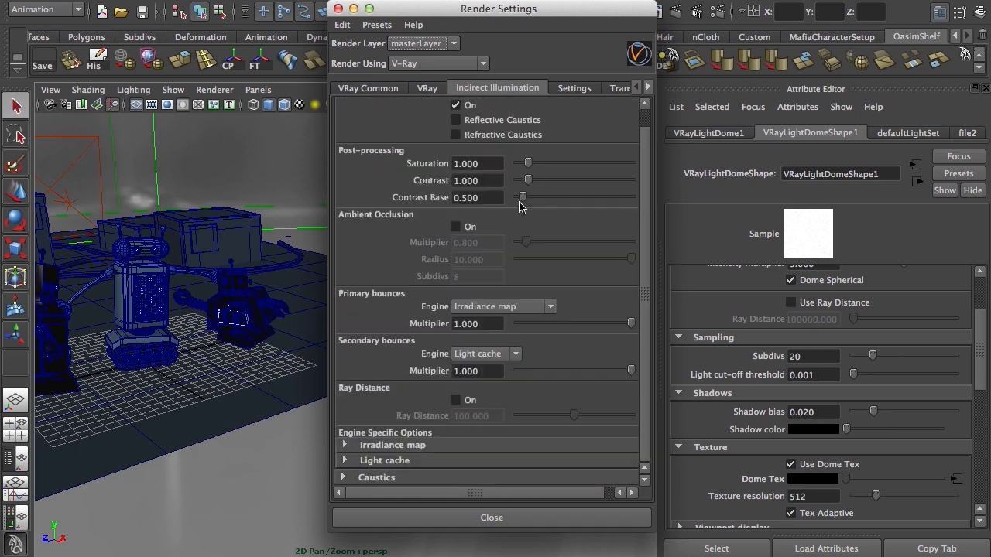
click(385, 461)
drag(649, 263, 642, 337)
click(482, 296)
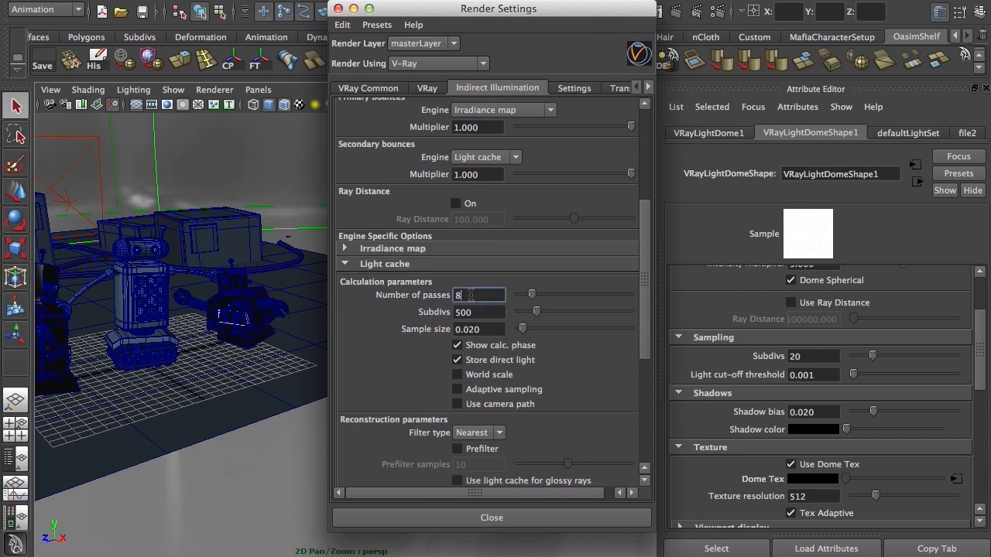
key(Return)
text(16)
key(Return)
click(495, 313)
key(shift+Tab)
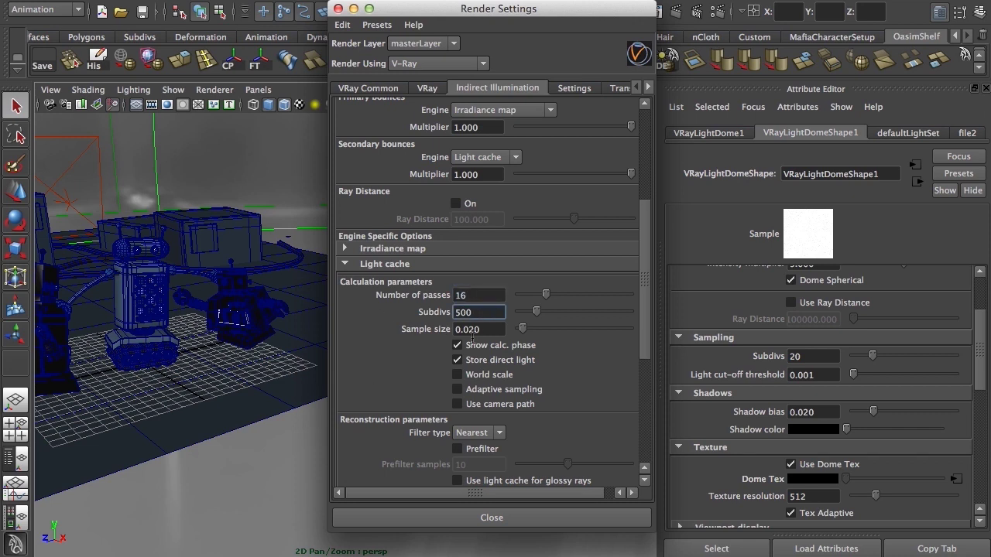
- Check the render width and height in the common settings, and return to the light cache subdivs value
click(488, 295)
click(489, 311)
drag(475, 314, 407, 312)
drag(575, 2, 568, 0)
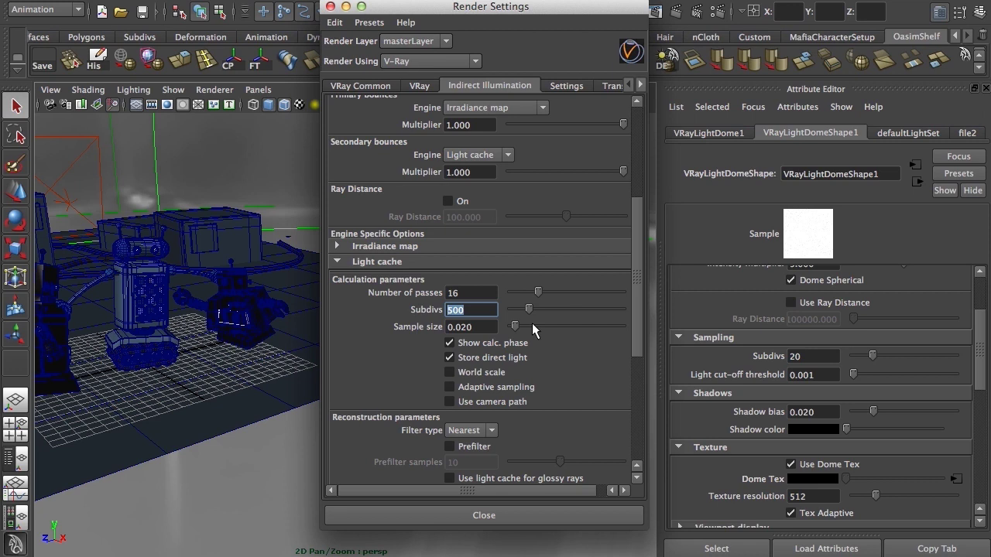
click(419, 86)
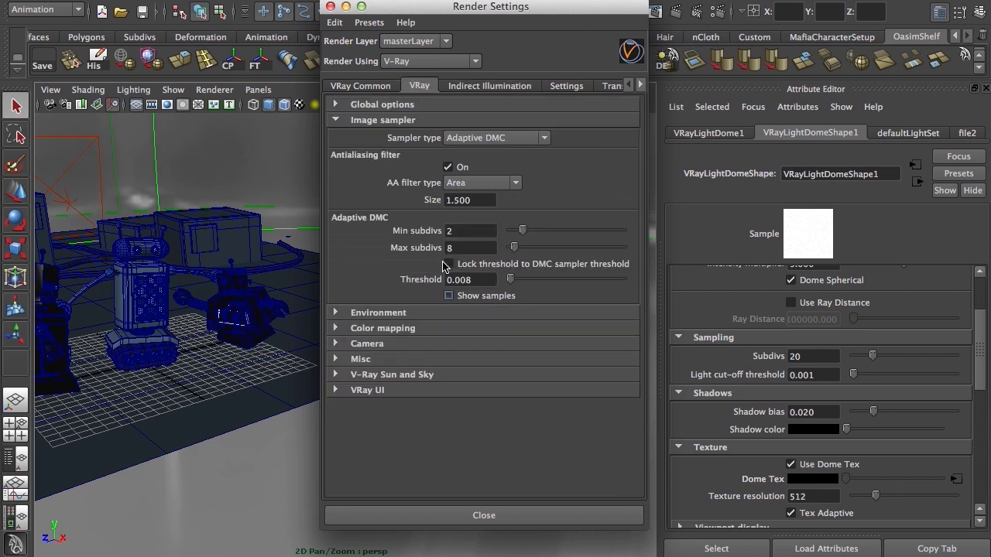
click(379, 86)
click(465, 311)
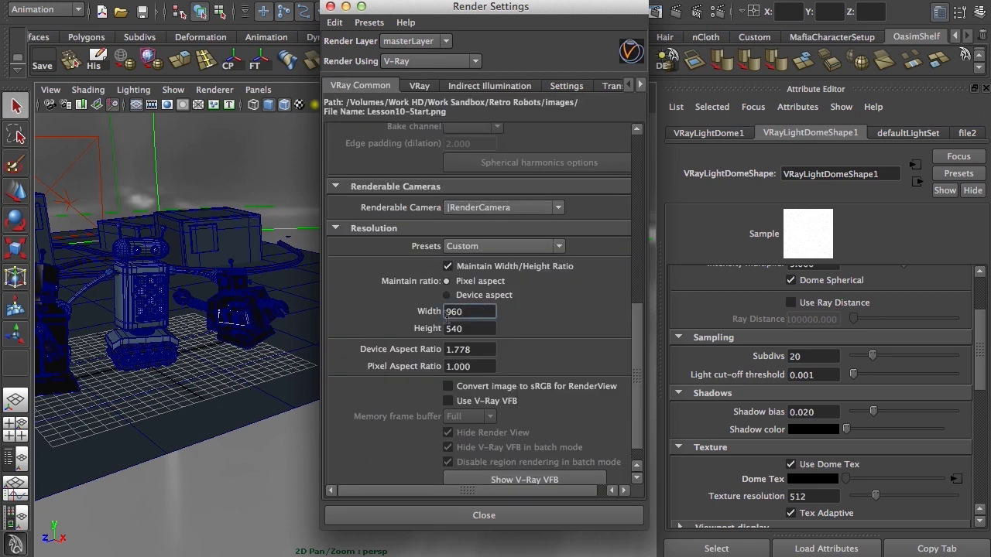
click(472, 328)
click(418, 85)
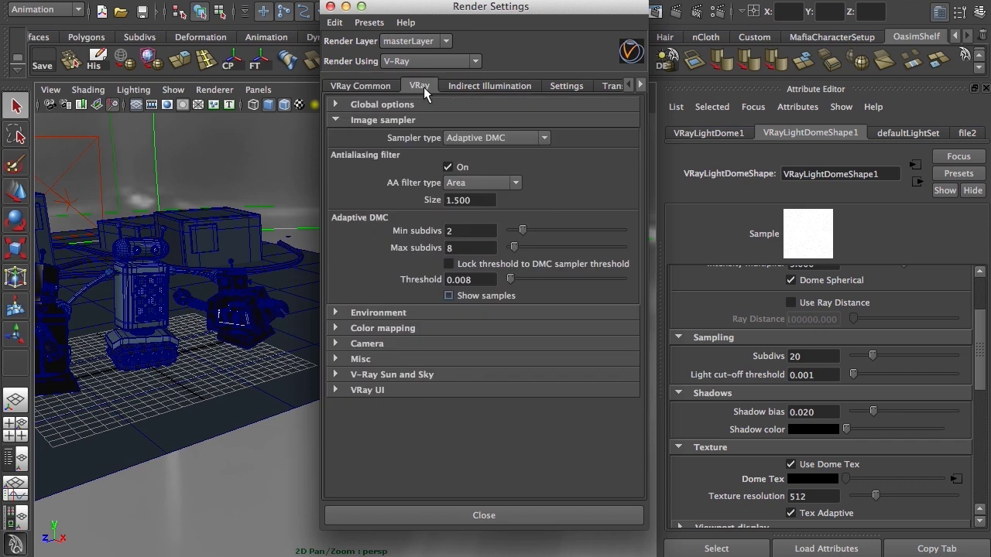
click(464, 85)
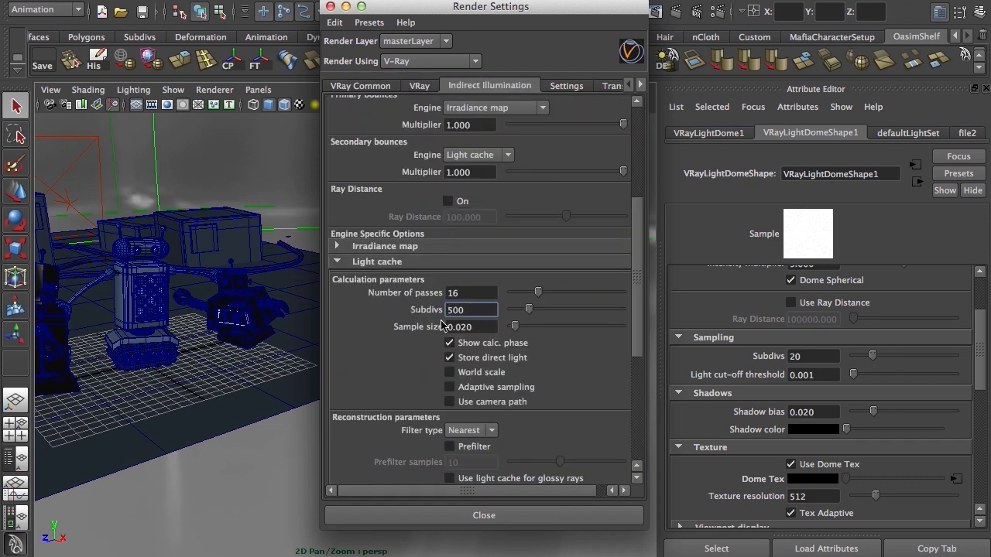
click(464, 310)
drag(471, 310, 423, 313)
- Switch to Calculator and multiply the render width 960 by the height 540
key(super+Tab)
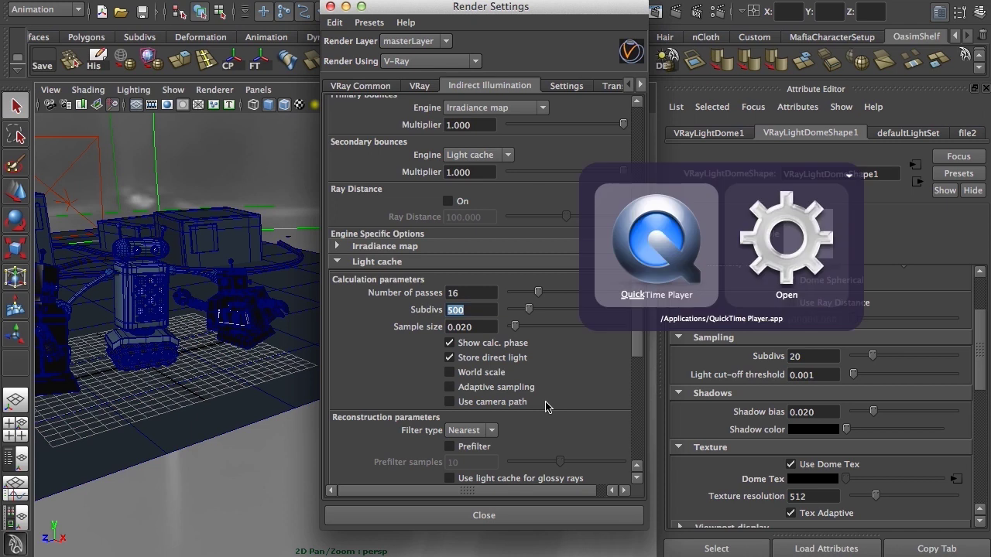
text(ca)
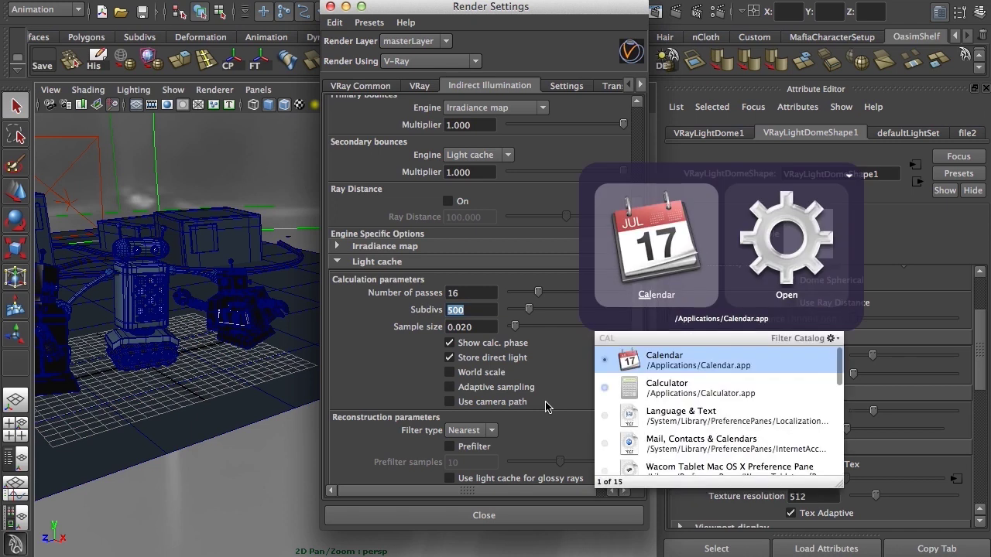
key(Escape)
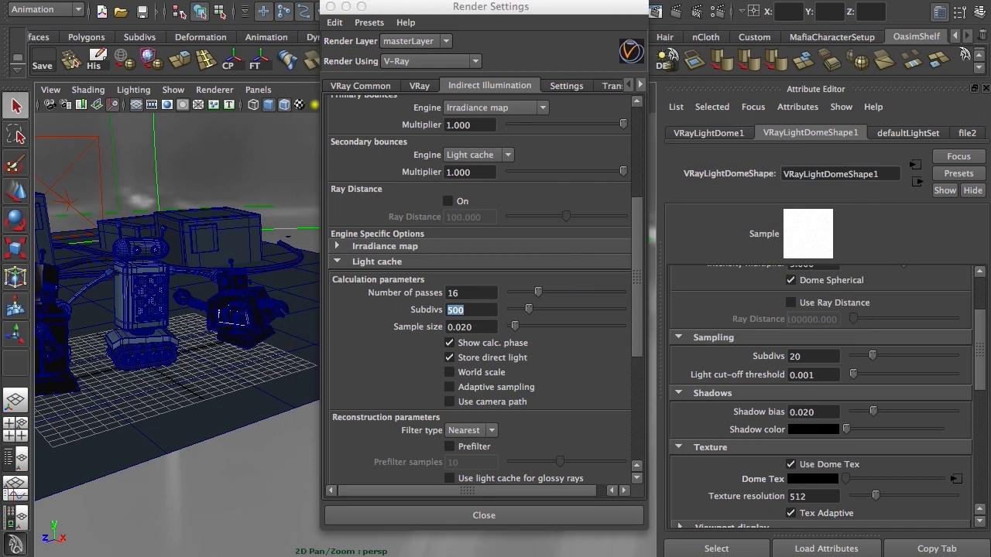
click(540, 307)
click(516, 339)
click(468, 384)
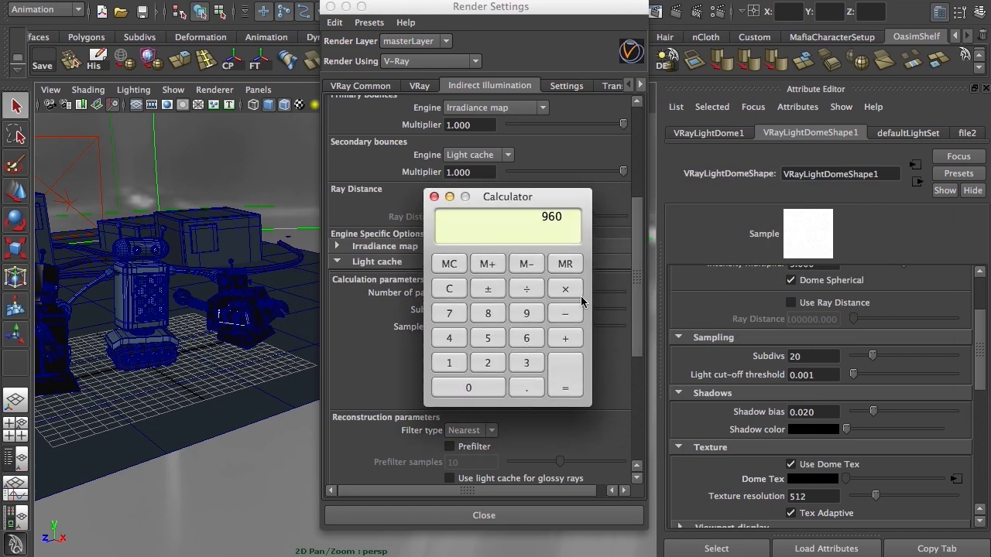
click(564, 291)
click(488, 338)
click(449, 338)
click(469, 387)
click(565, 381)
drag(488, 226, 482, 222)
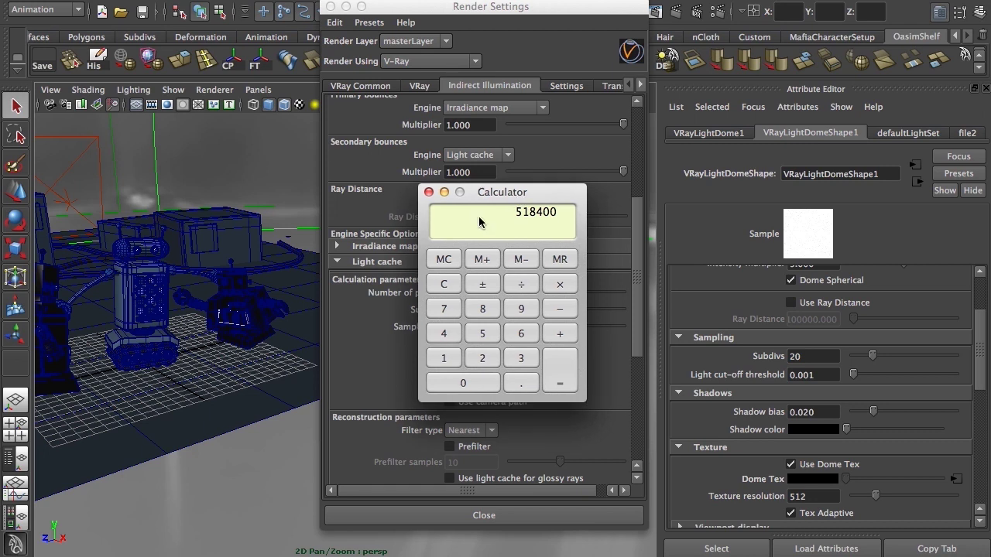
- Change the Calculator to its scientific layout and take the square root of the product
click(96, 0)
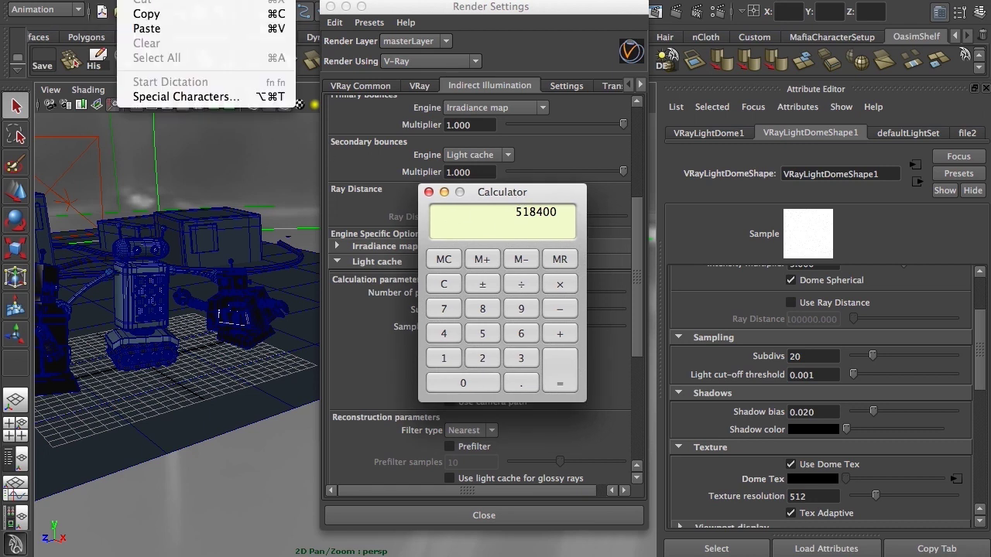
mouse_move(47, 0)
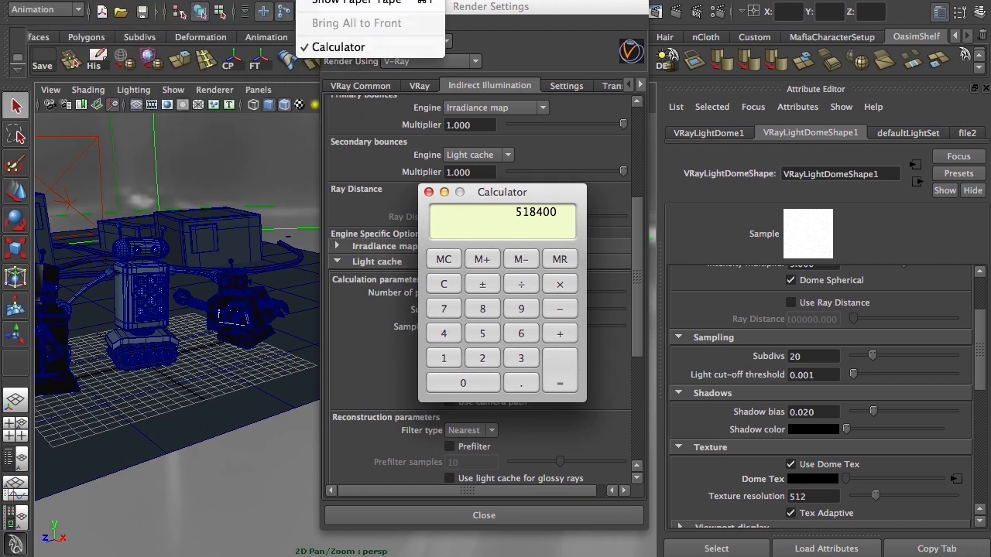
mouse_move(217, 0)
mouse_move(168, 0)
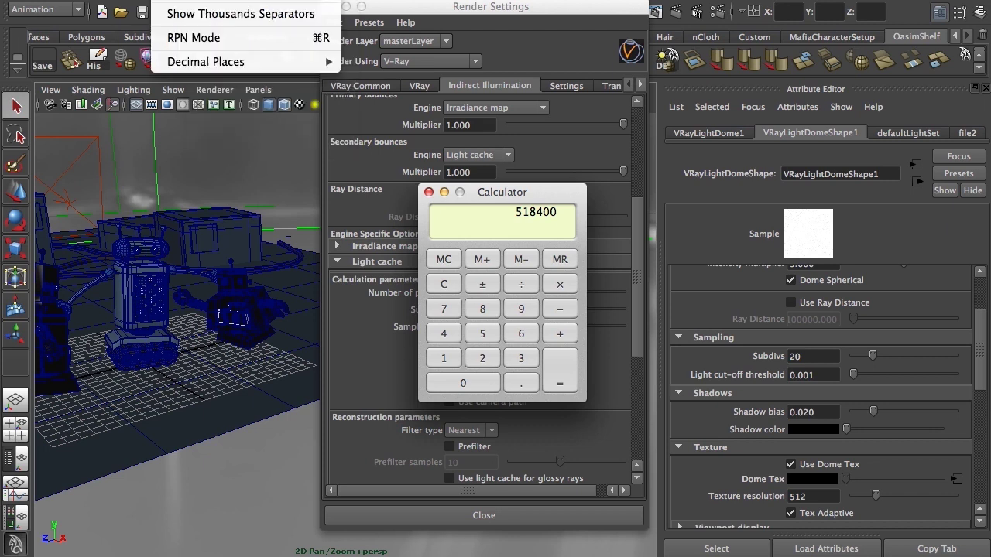
click(205, 0)
drag(611, 193, 507, 175)
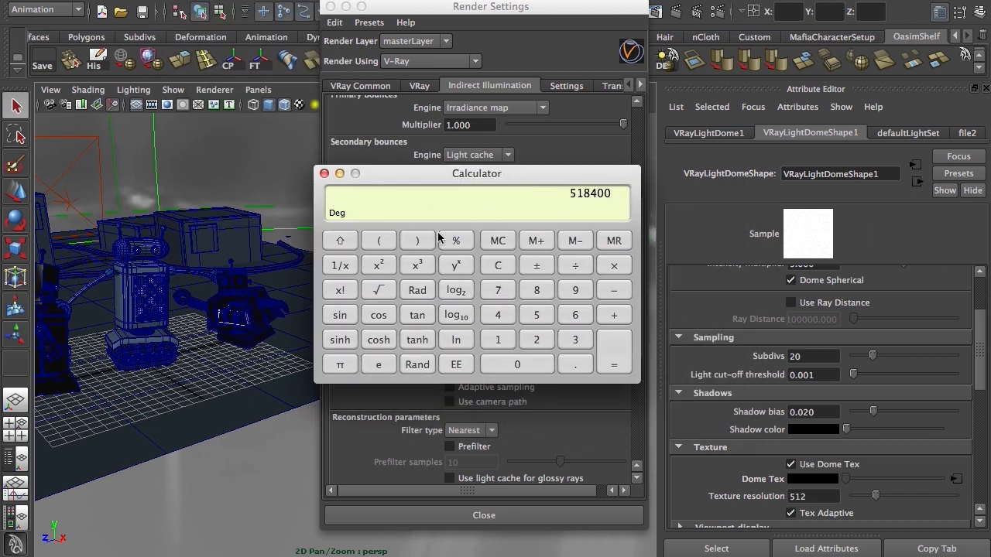
click(383, 291)
- Move the Calculator aside and set the light cache subdivs to 720
drag(577, 181, 861, 140)
double_click(474, 310)
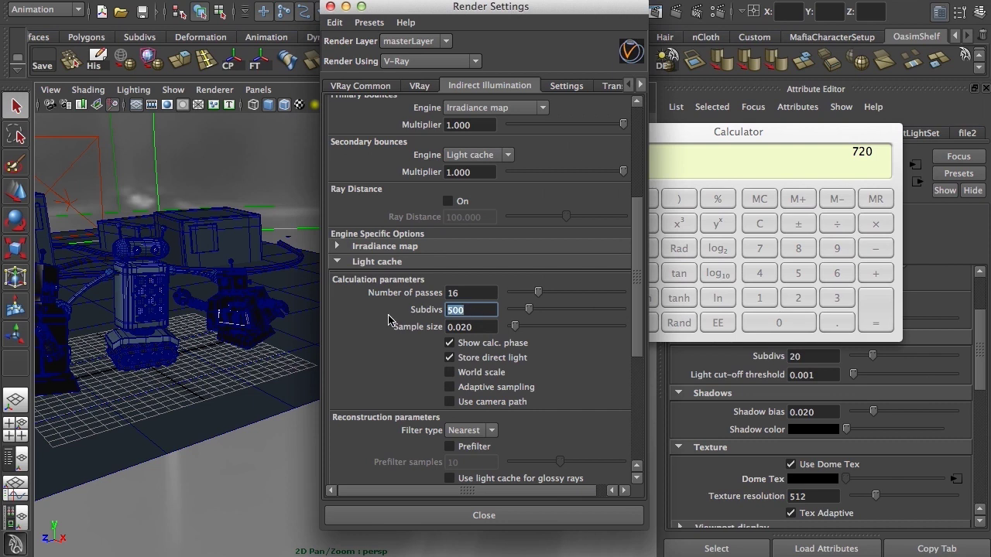
text(720)
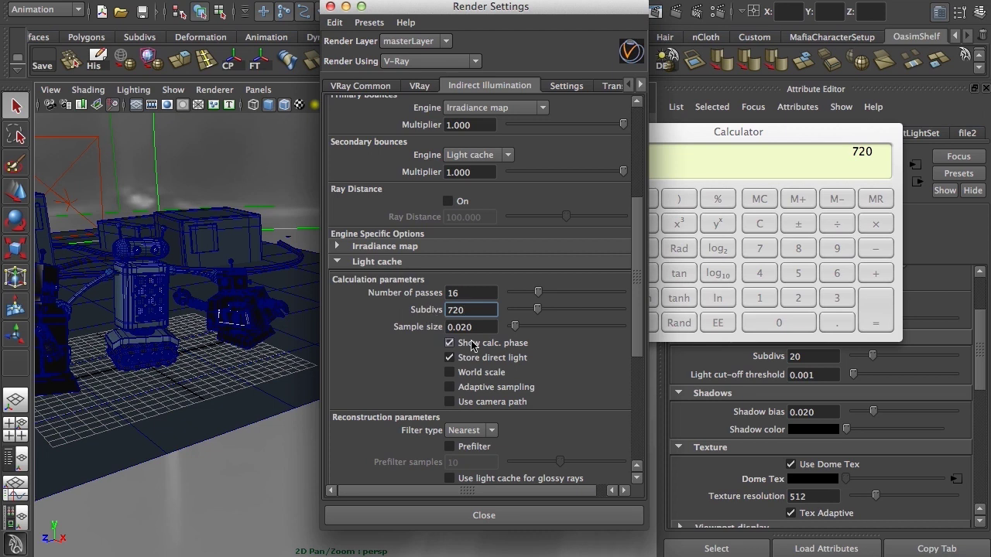
drag(820, 134, 529, 143)
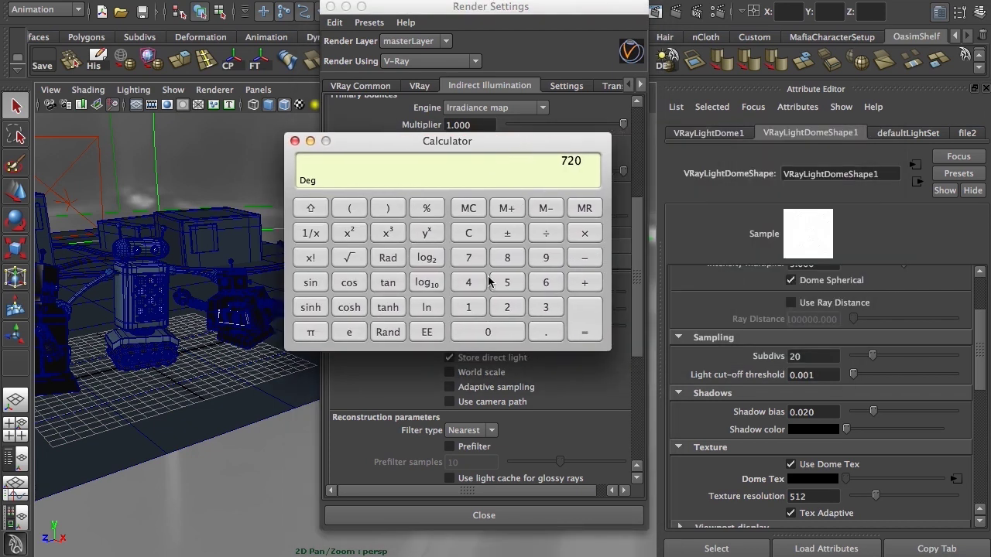
click(473, 238)
click(470, 309)
click(545, 258)
click(507, 307)
click(487, 332)
click(587, 238)
click(480, 308)
click(507, 307)
click(508, 259)
click(470, 234)
- Calculate the square root of 1920 multiplied by 1080
click(472, 307)
click(546, 258)
click(503, 311)
click(487, 332)
click(585, 235)
click(472, 307)
click(488, 333)
click(508, 259)
click(492, 331)
click(588, 329)
click(352, 260)
- Calculate the square root of 1280 multiplied by 720 and close the Calculator
drag(585, 145, 553, 146)
click(436, 233)
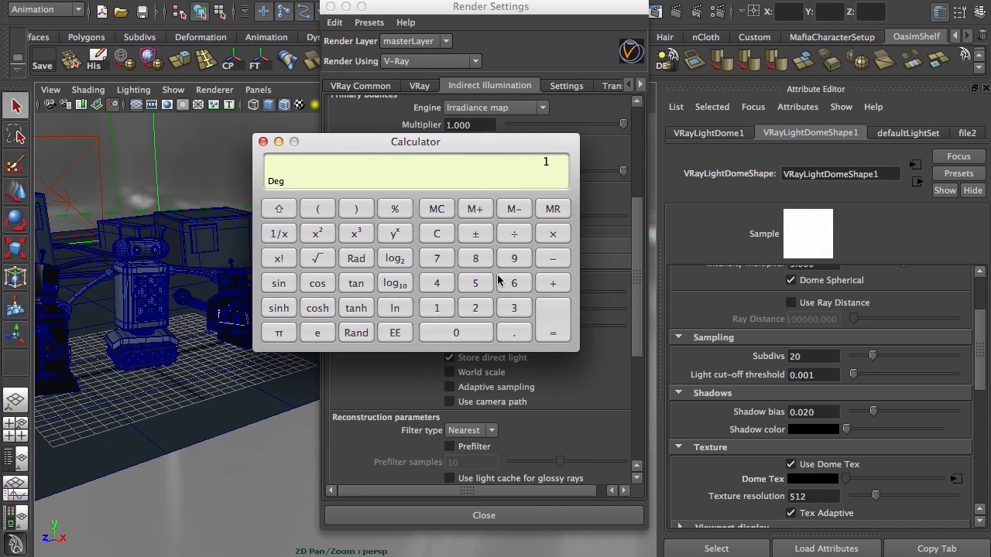
click(476, 310)
click(477, 262)
click(477, 326)
click(436, 258)
click(475, 308)
click(465, 333)
click(542, 333)
click(329, 259)
click(263, 142)
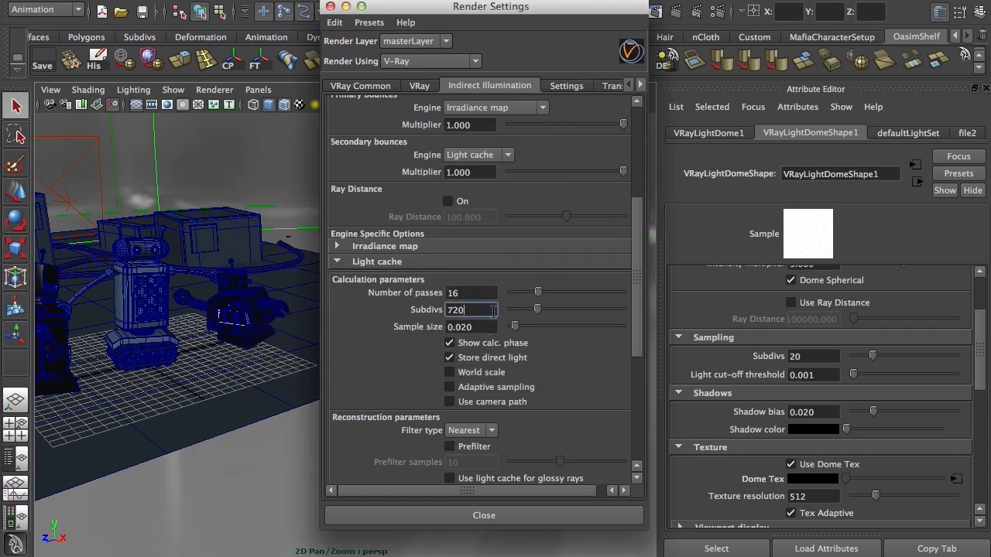
- Recheck the render resolution against the light cache subdivs, and collapse the Light cache section
click(371, 85)
double_click(473, 312)
double_click(474, 330)
click(418, 85)
click(487, 85)
double_click(454, 310)
mouse_move(631, 271)
mouse_down()
mouse_move(627, 374)
mouse_move(636, 220)
mouse_move(633, 260)
mouse_up()
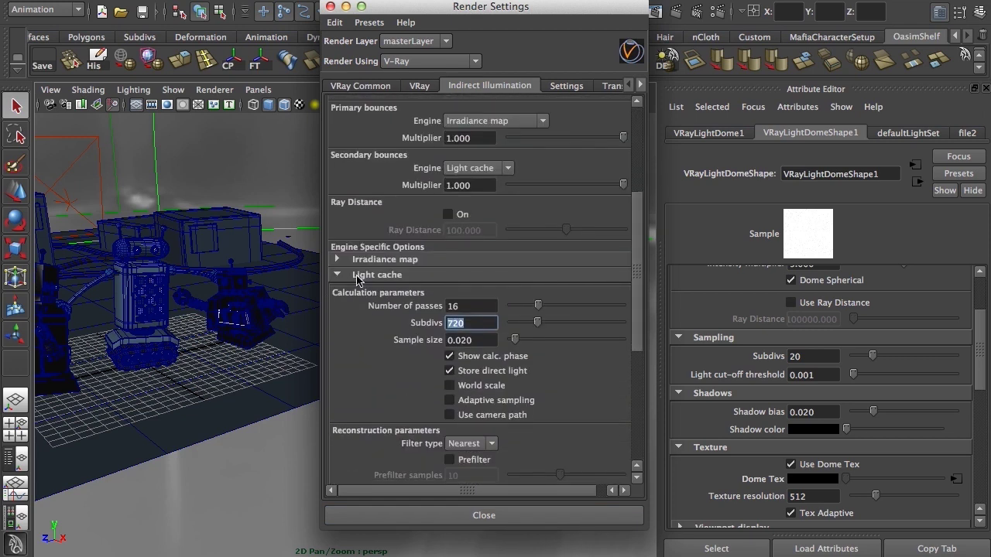
click(357, 273)
scroll(641, 248, up, 2)
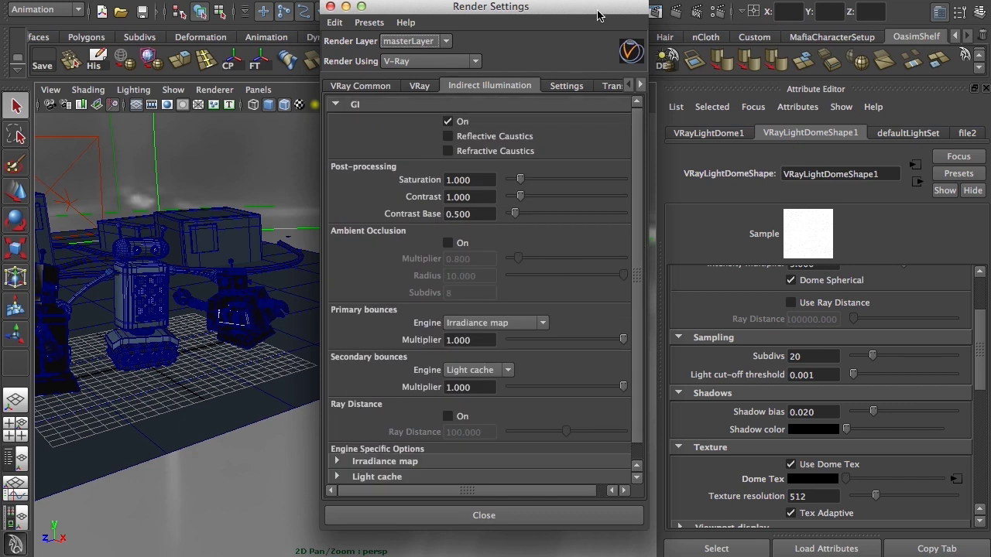
- Switch to the Render View and render the robot scene with the updated light cache and irradiance map settings
drag(585, 6, 490, 0)
click(658, 14)
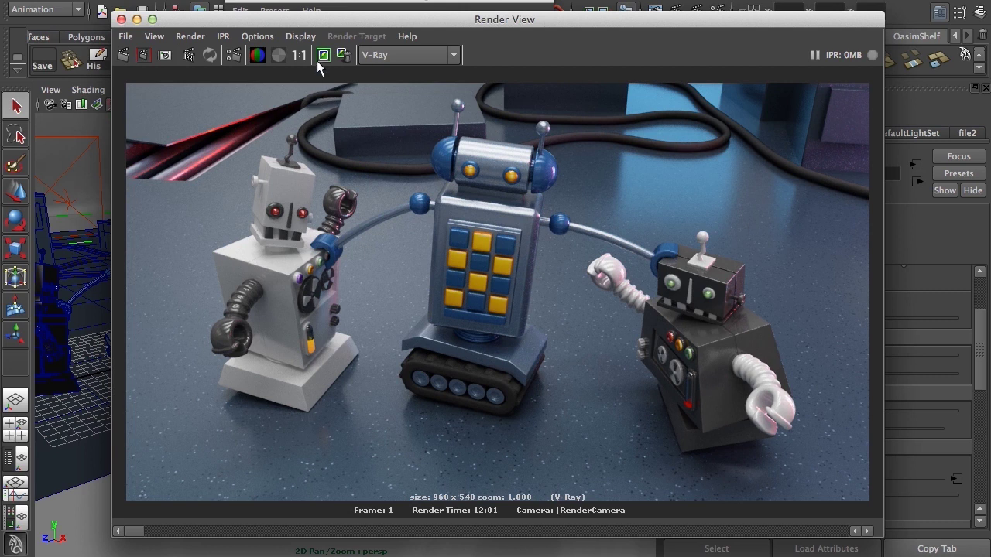
click(124, 55)
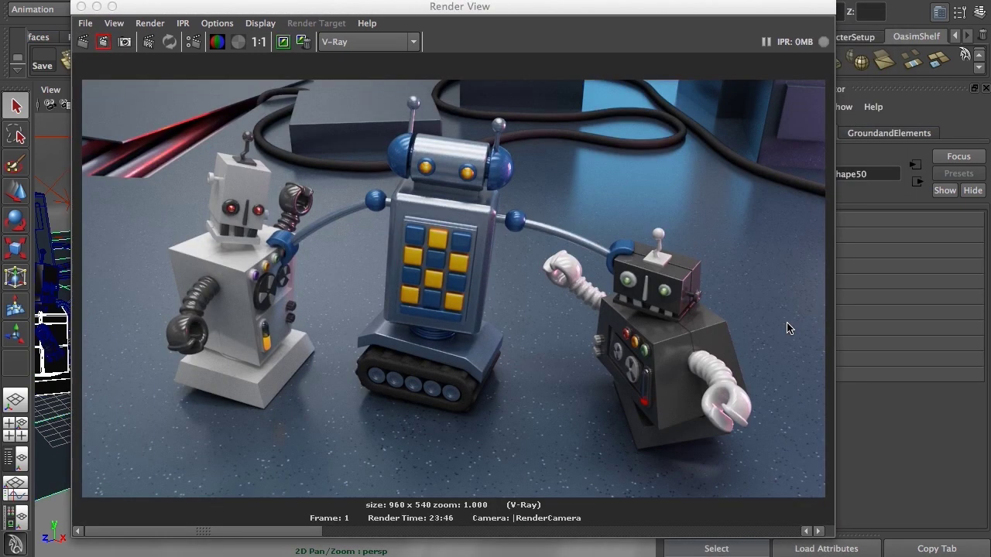
- Compare the new render with the previously stored render in the Render View, including floor and background noise
drag(718, 9, 732, 9)
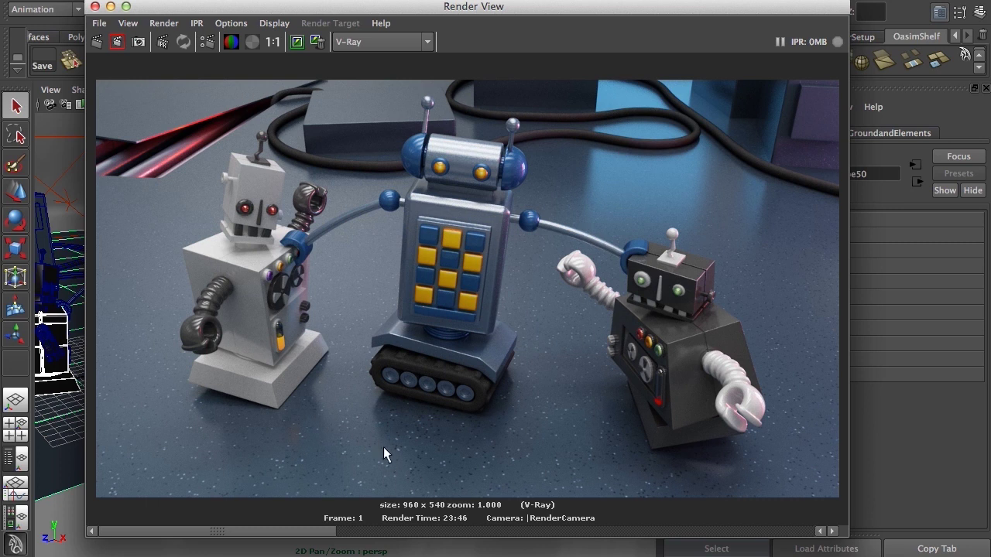
drag(304, 533, 527, 525)
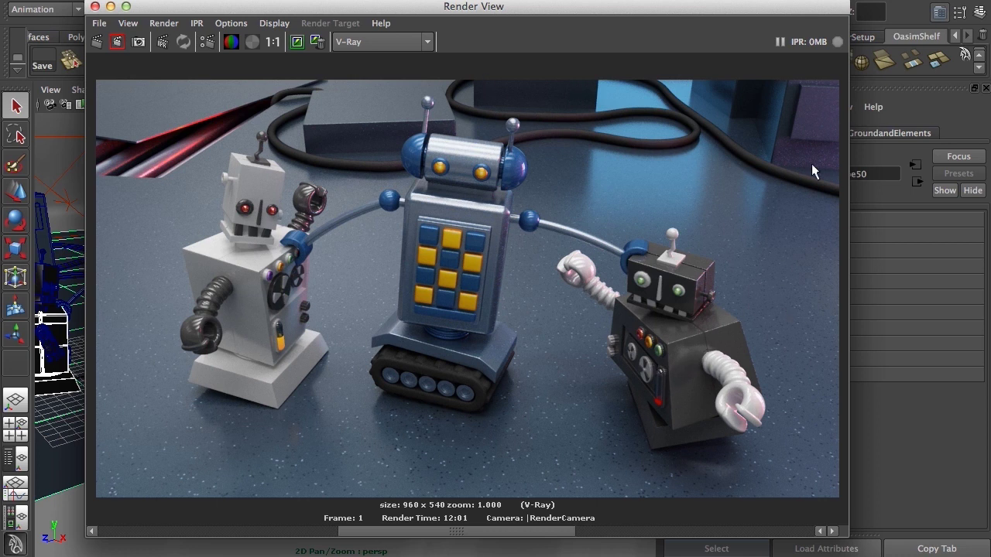
drag(489, 531, 225, 530)
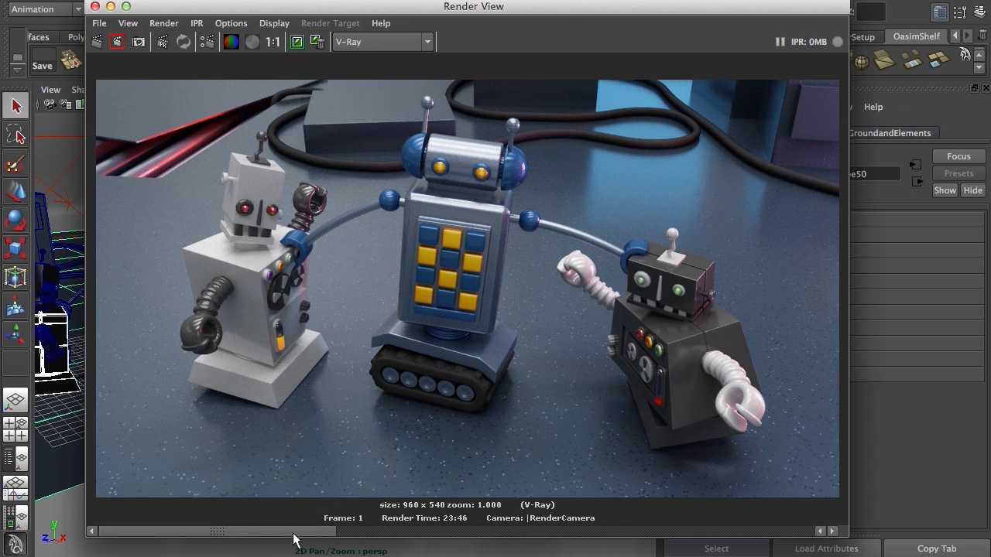
drag(301, 533, 204, 519)
- Review the Adaptive DMC max subdivs and threshold of the image sampler, keeping max subdivs at 8
drag(644, 13, 698, 42)
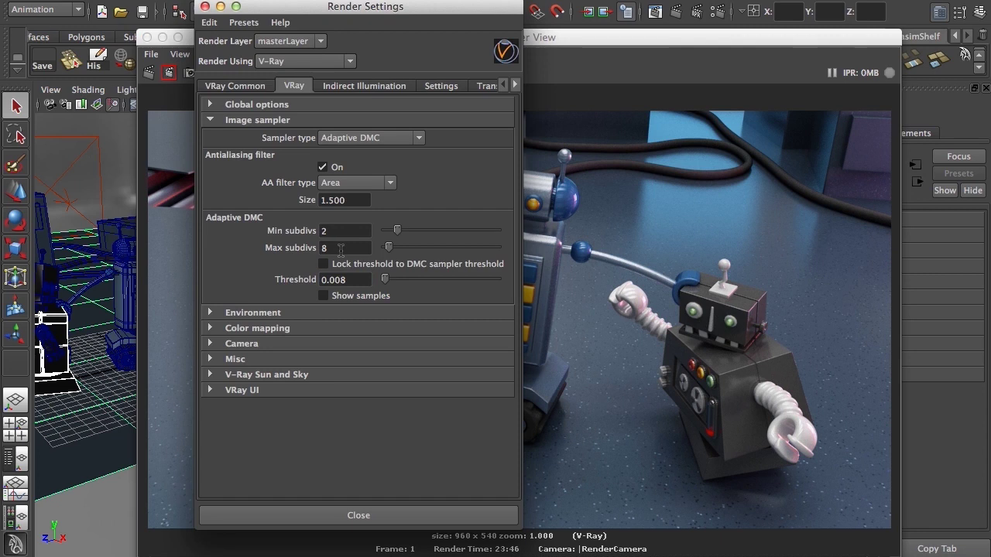
drag(342, 250, 297, 247)
click(355, 280)
drag(342, 279, 291, 254)
drag(386, 14, 359, 5)
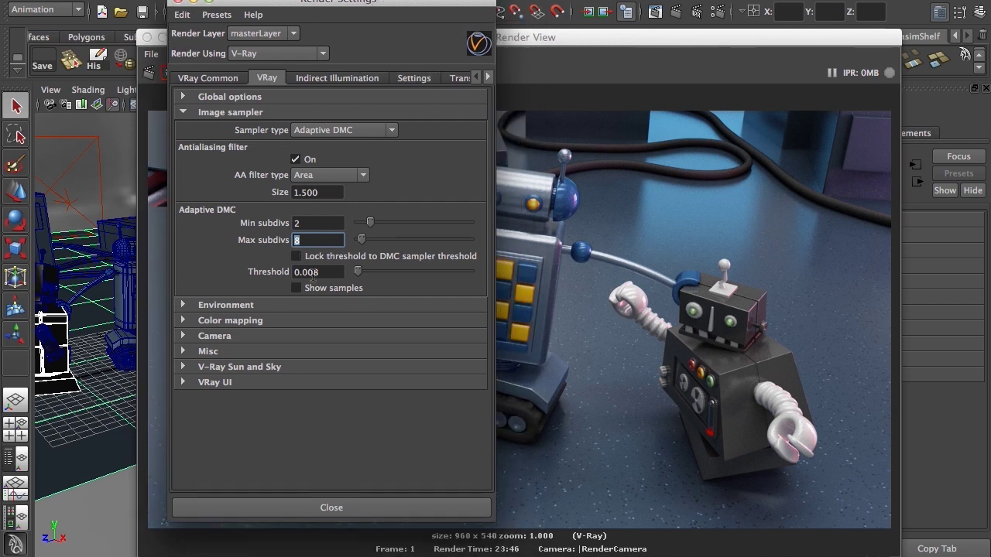
drag(481, 3, 466, 0)
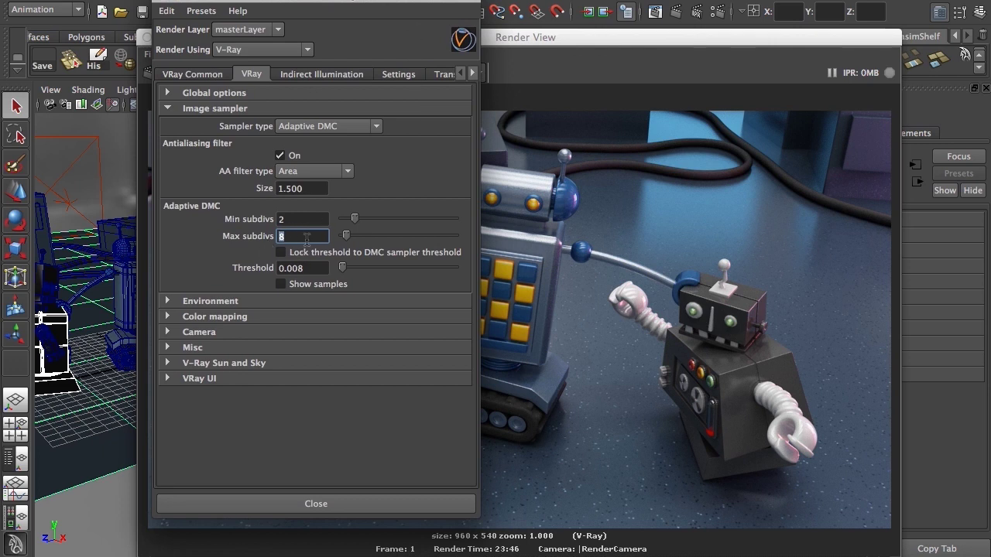
text(8)
double_click(311, 241)
- Inspect the latest robot render alongside the Adaptive DMC settings, ending on the full Render View image
click(562, 51)
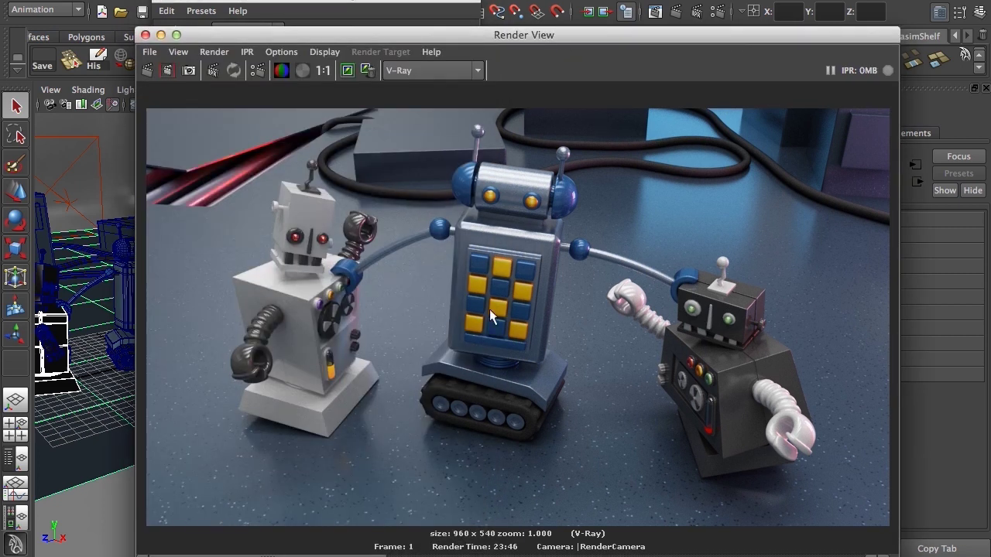
drag(620, 42, 618, 41)
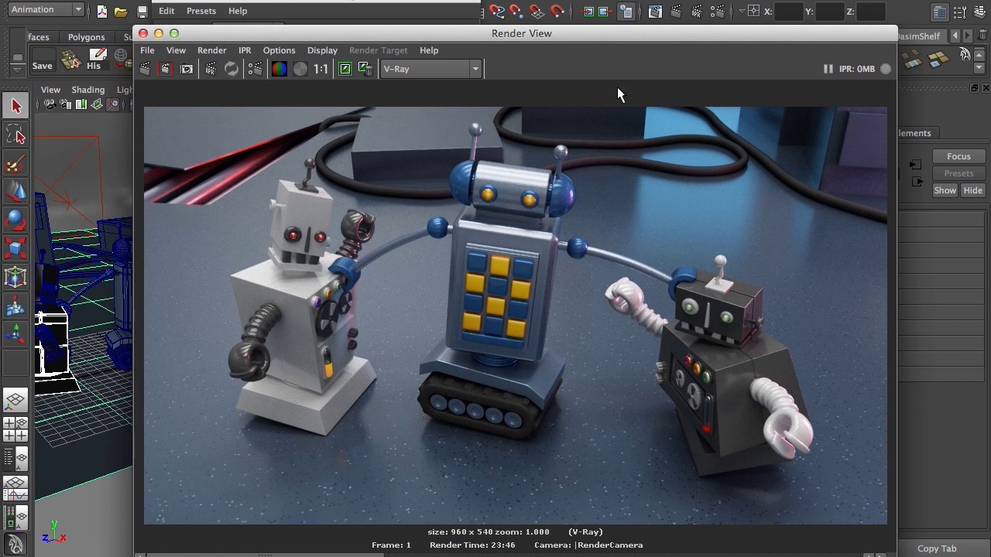
drag(468, 35, 437, 1)
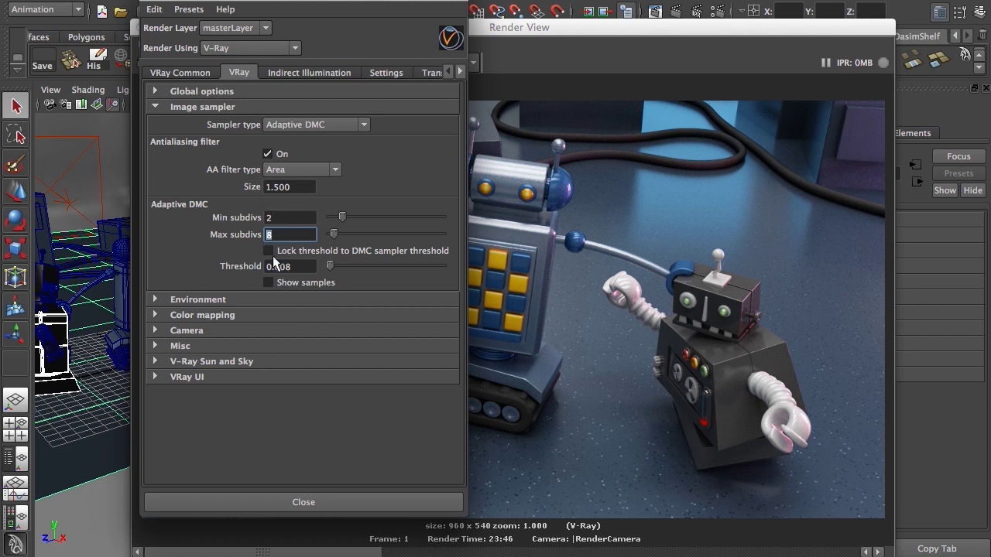
drag(364, 1, 304, 2)
drag(538, 29, 527, 25)
drag(628, 31, 585, 13)
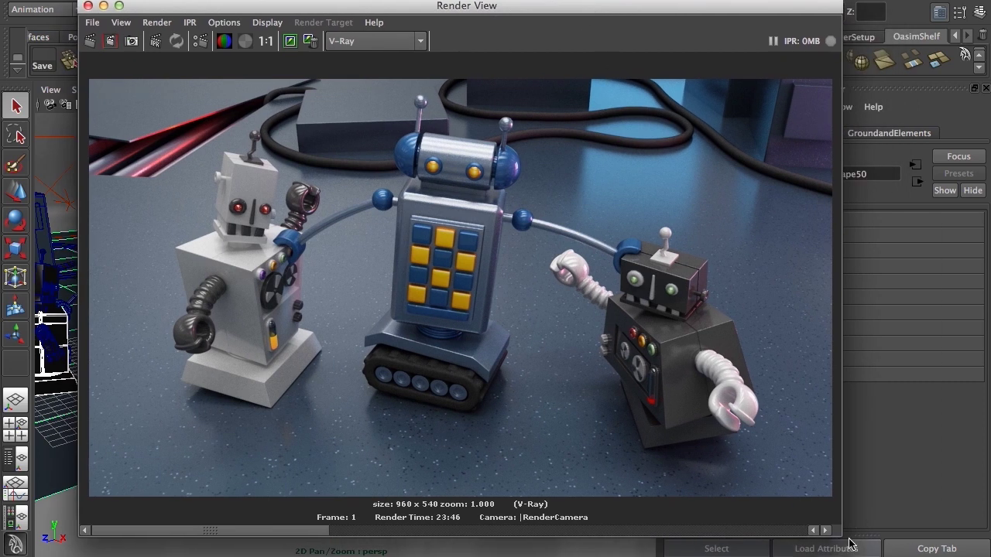